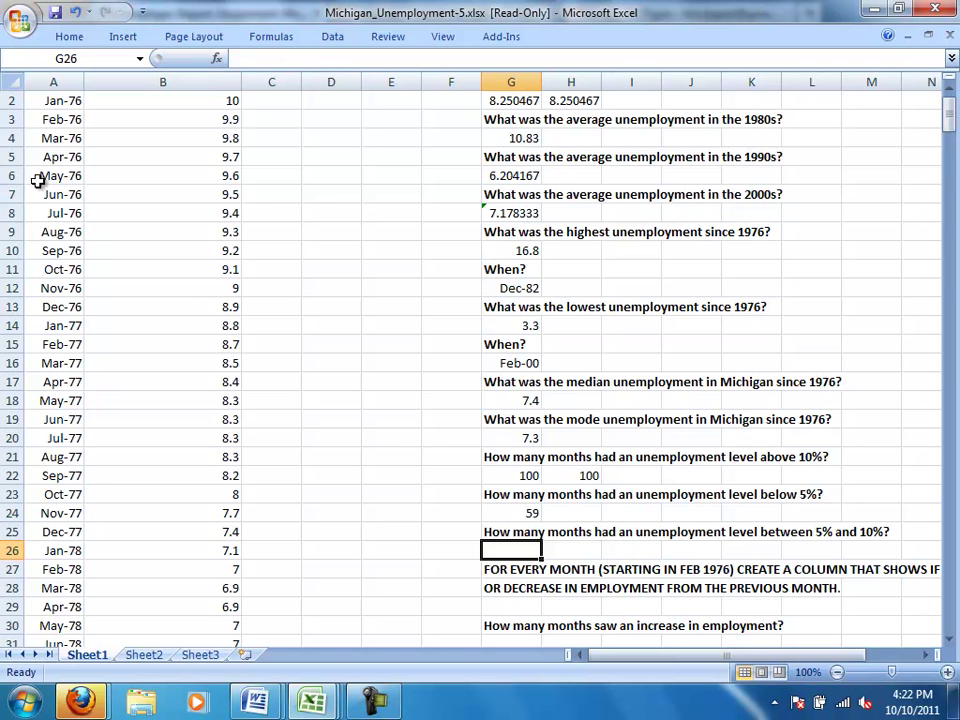
Step: Build the formula =428-G24-G22 in G26 to count months between 5% and 10%
drag(952, 127, 887, 125)
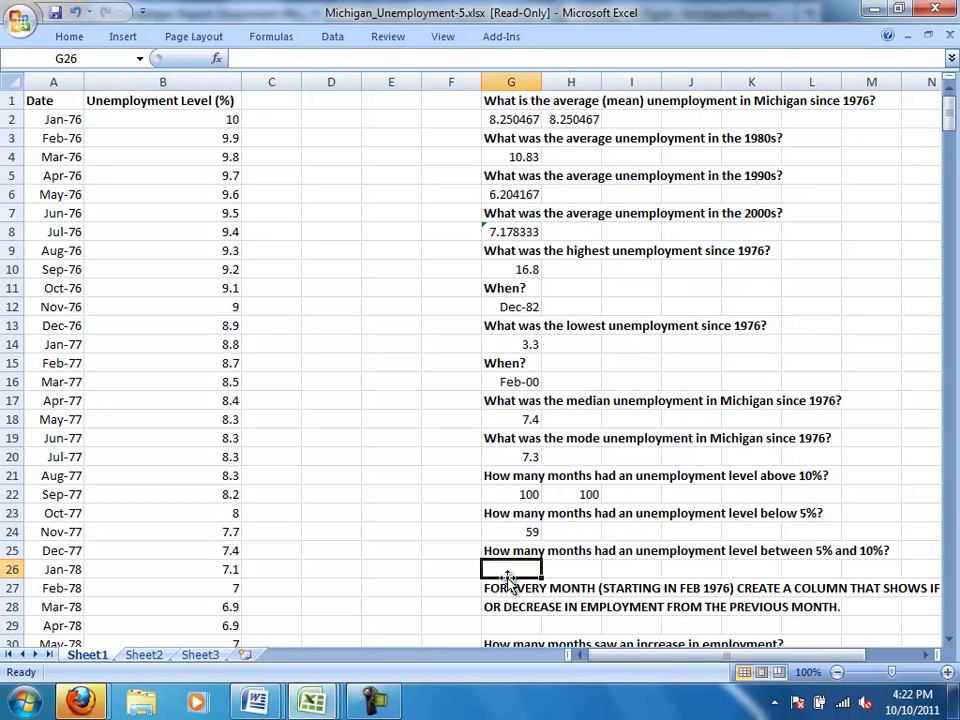
text(=)
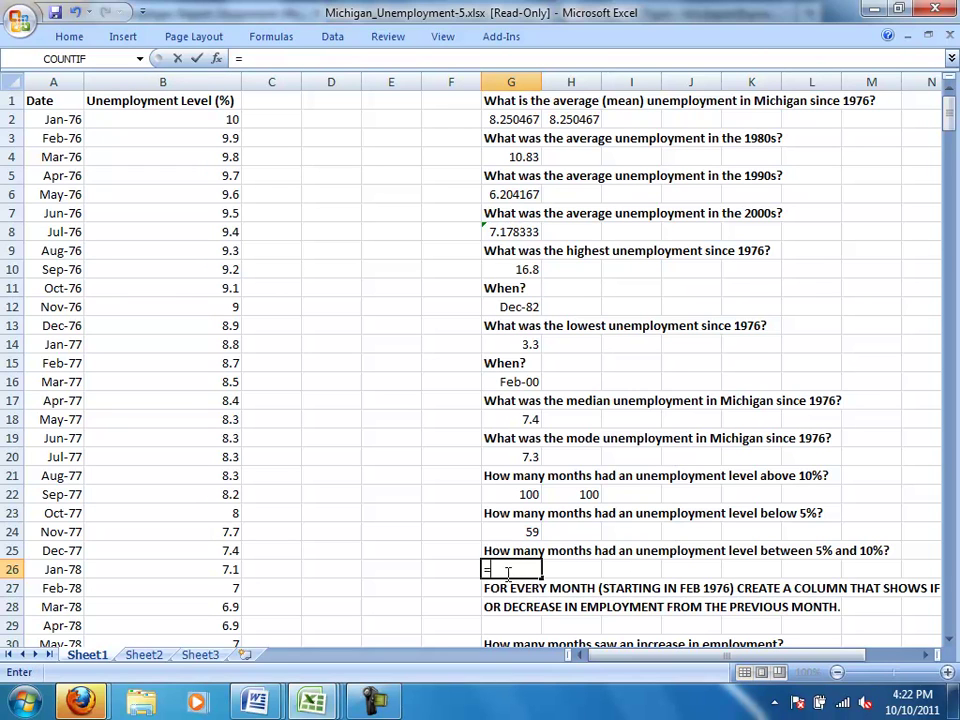
text(428-)
click(524, 531)
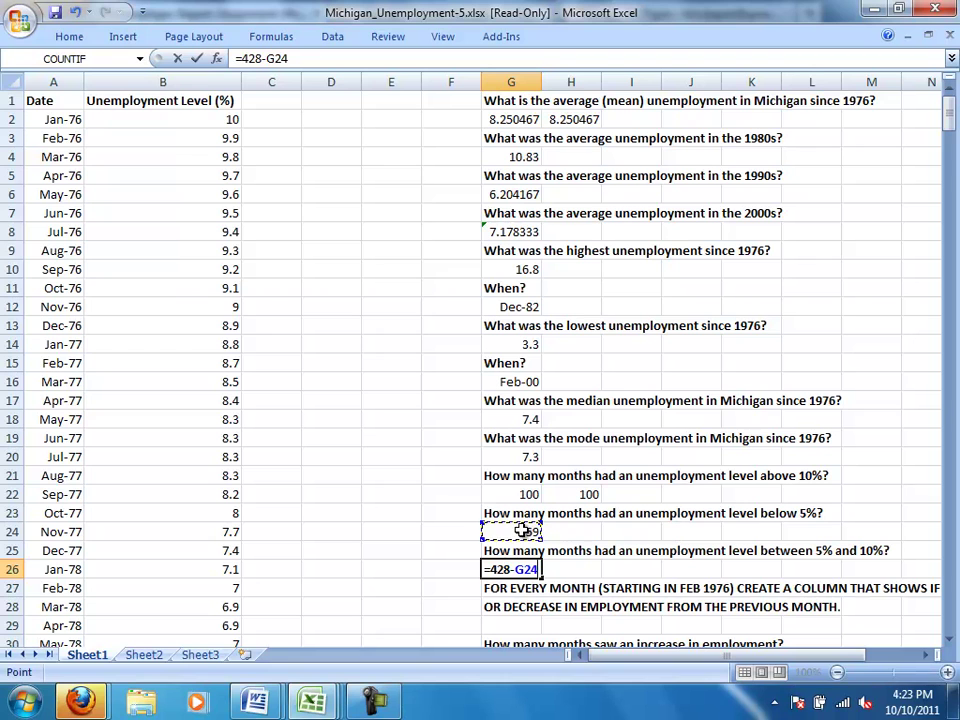
text(-)
click(524, 493)
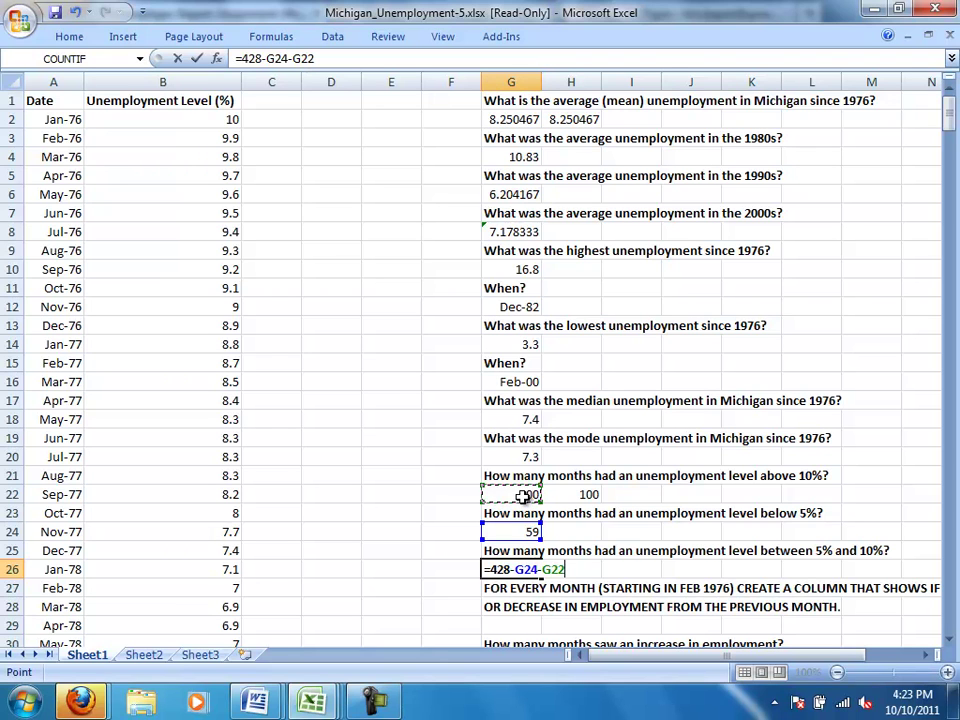
key(Return)
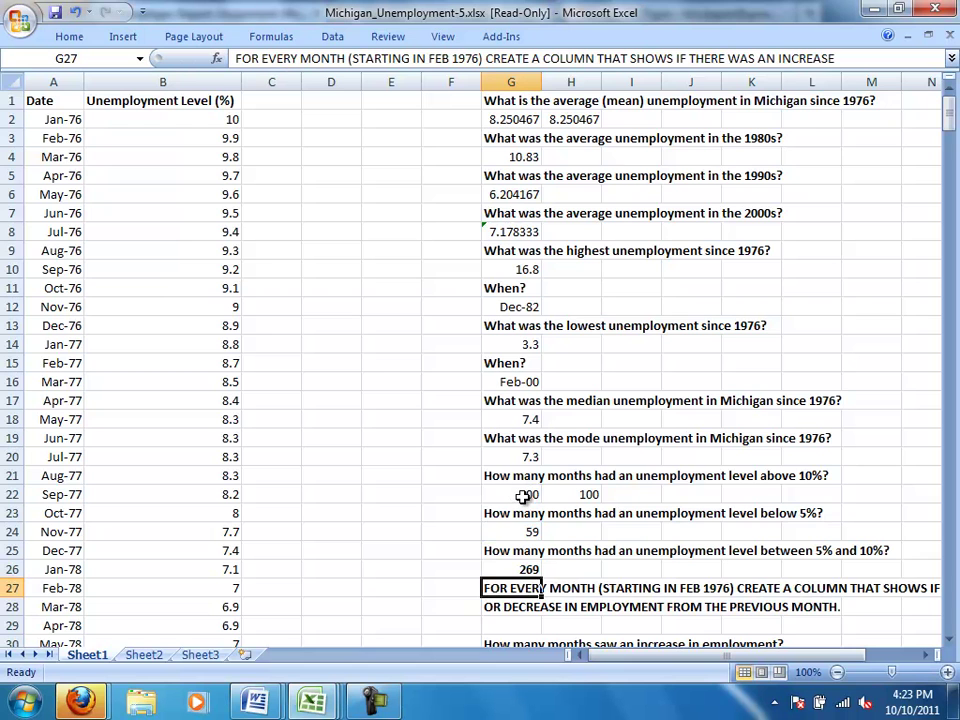
key(Down)
key(Down)
key(Down)
key(Down)
key(Down)
key(Down)
key(Down)
key(Down)
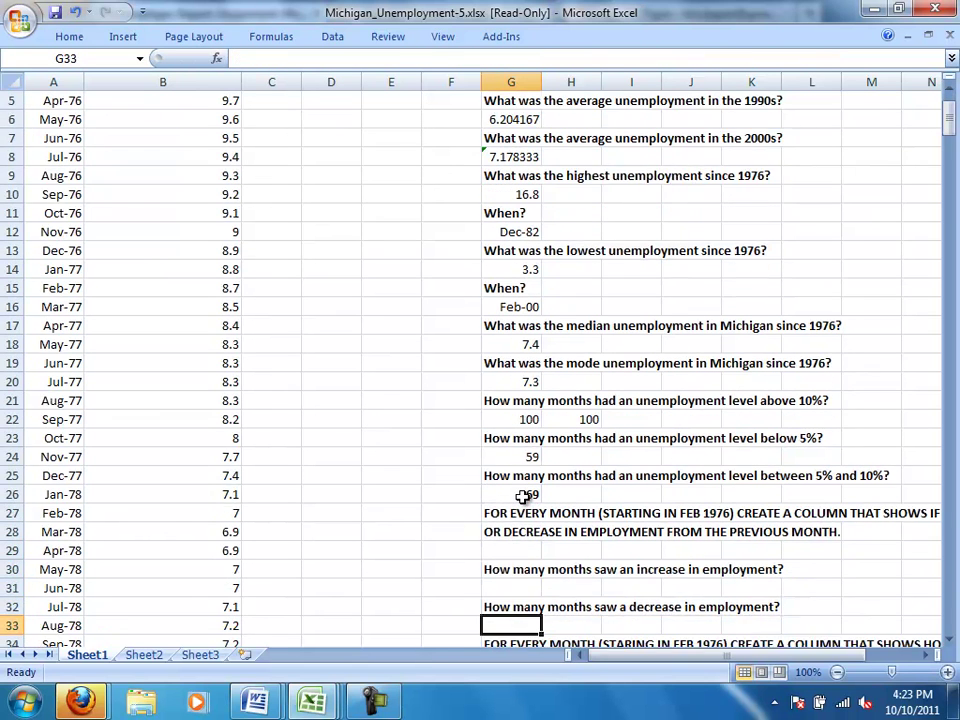
key(Up)
key(Up)
key(Up)
key(Up)
key(Up)
key(Up)
key(Up)
key(Up)
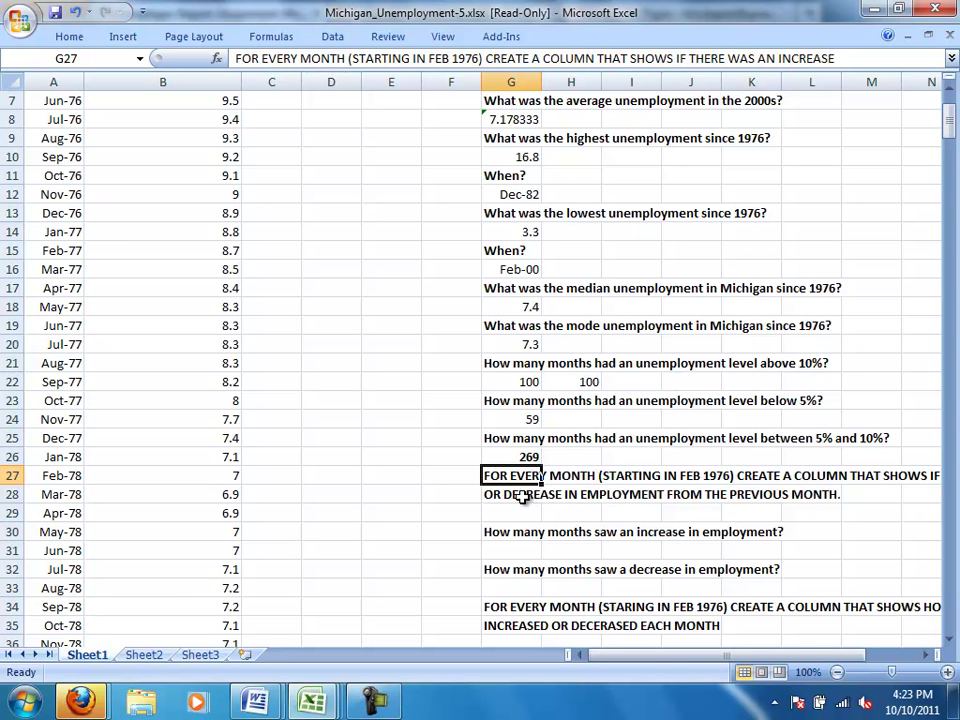
key(Up)
key(Up)
key(Up)
key(Up)
key(Up)
key(Up)
key(Up)
key(Up)
key(Up)
key(Up)
key(Up)
key(Up)
key(Up)
key(Up)
key(Up)
key(Up)
key(Up)
key(Up)
key(Up)
key(Up)
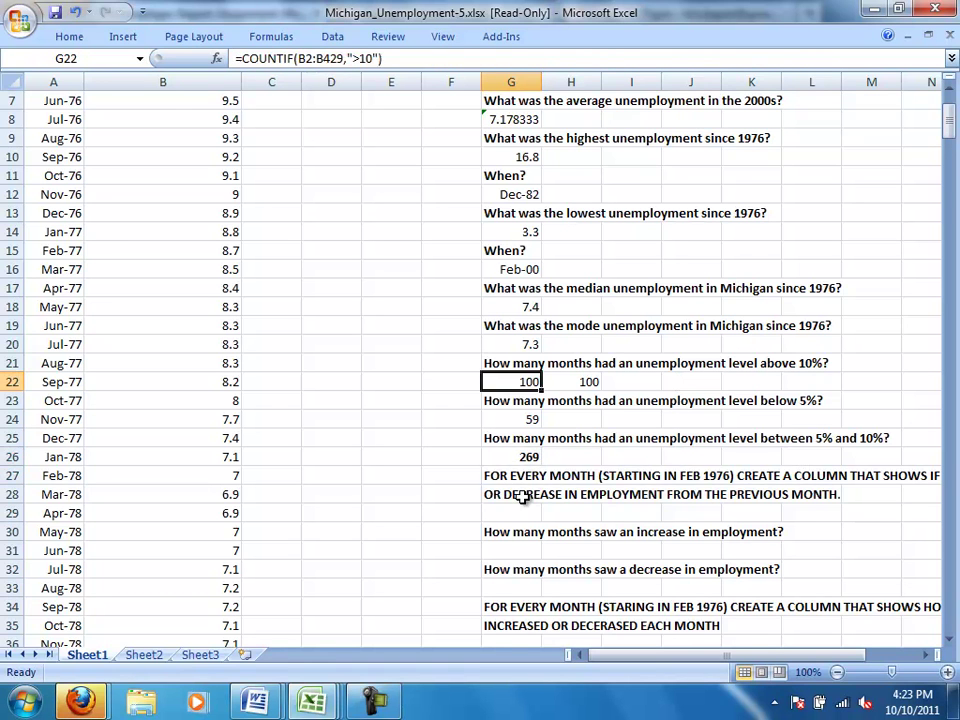
key(Left)
key(Left)
key(Left)
key(Left)
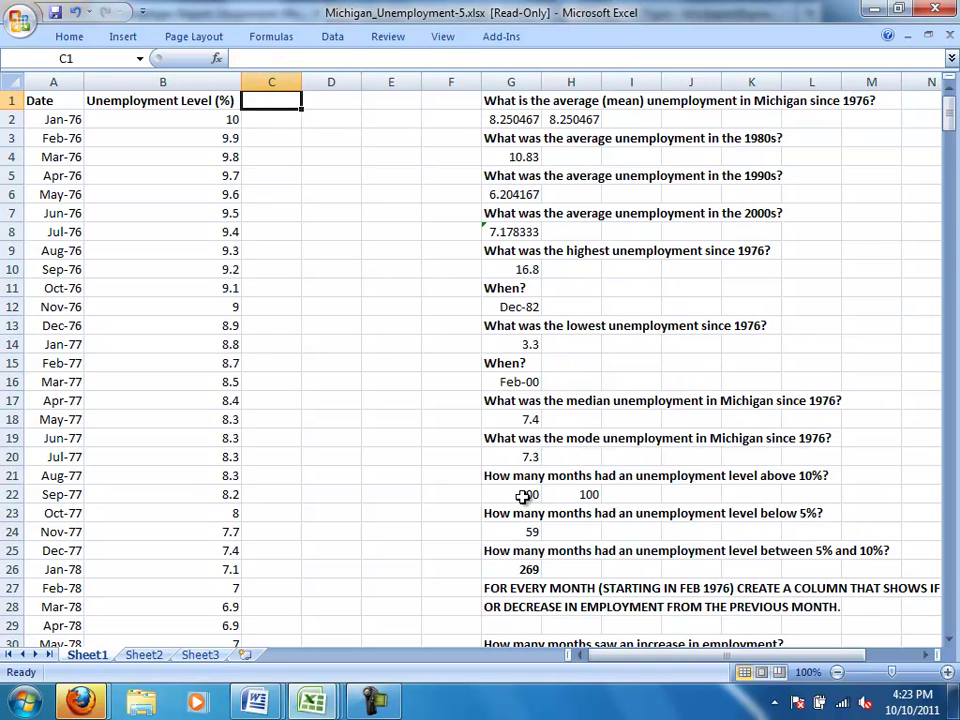
key(Down)
key(Down)
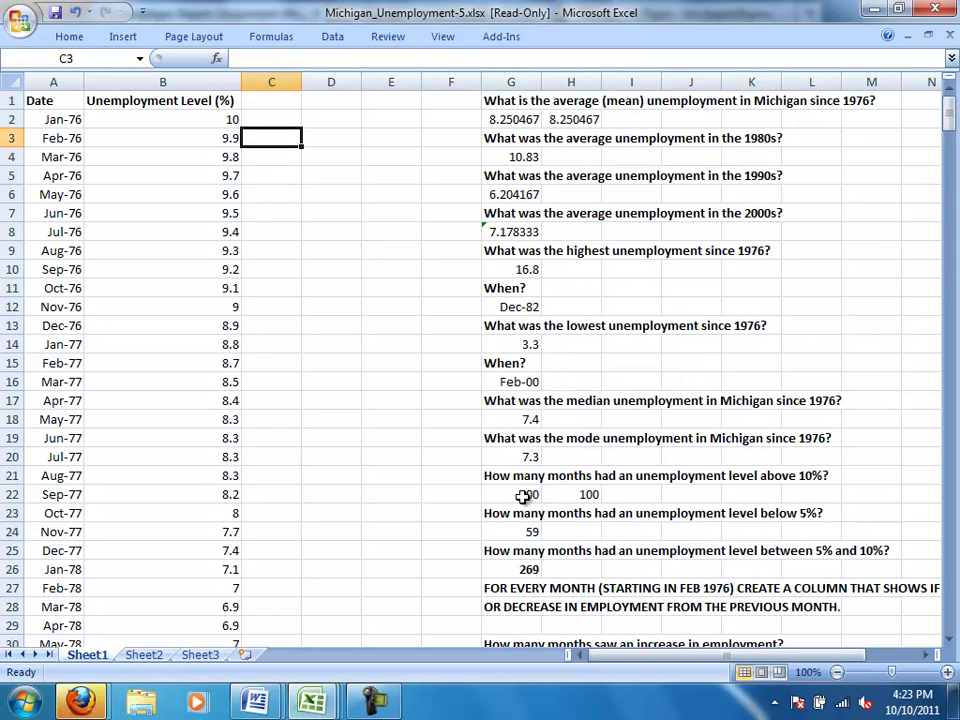
key(Up)
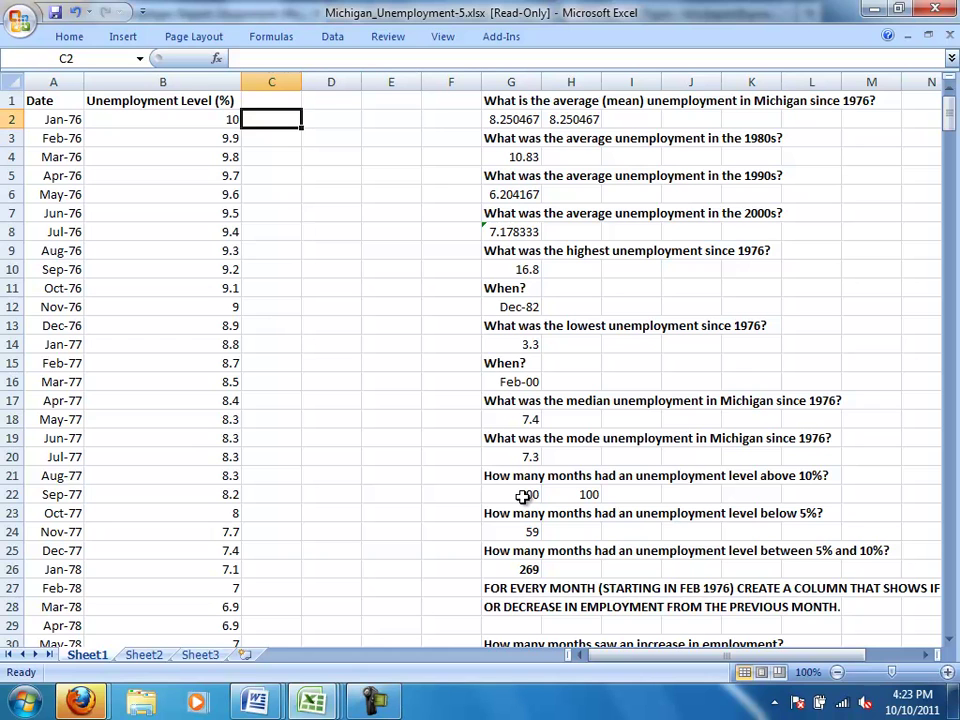
key(Left)
key(Left)
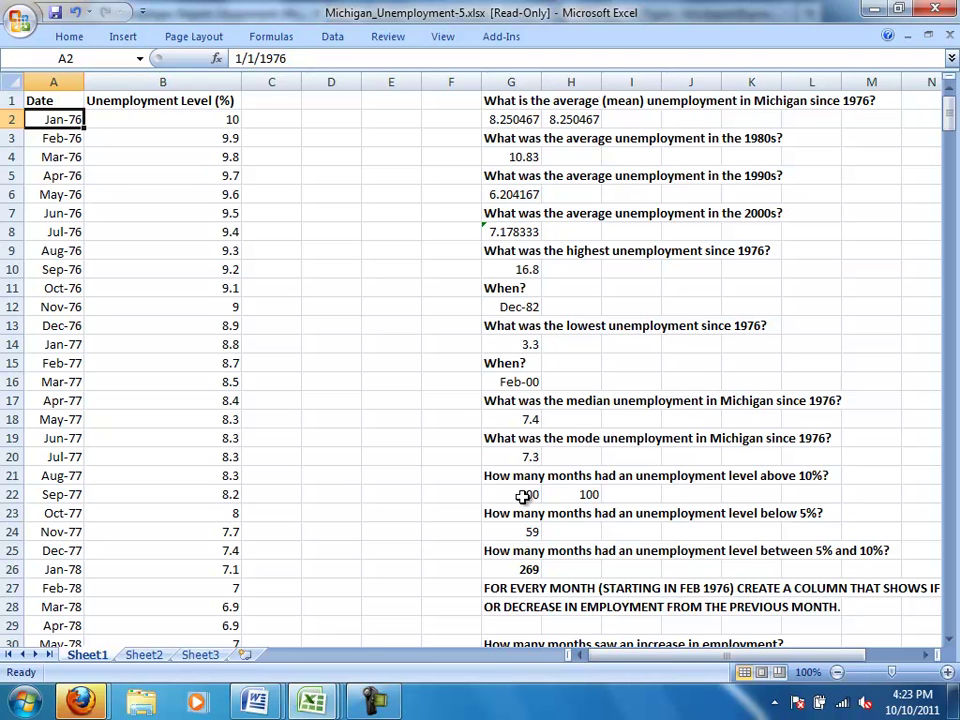
Step: Type the INCREASE/DECREASE header into C1, correcting its misspelled ending
key(Right)
key(Up)
key(Right)
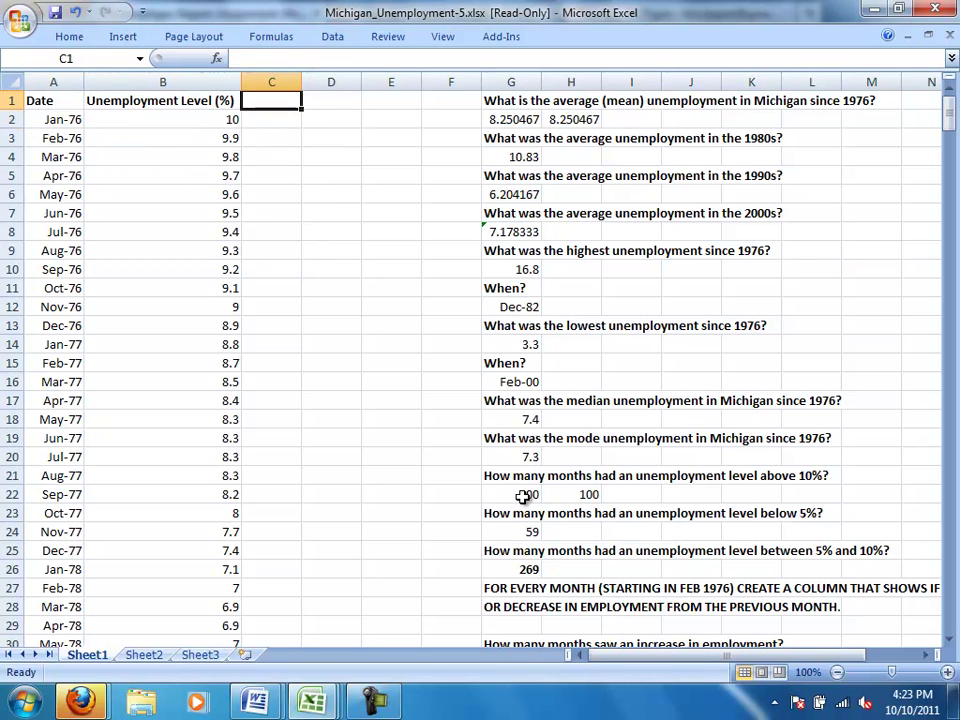
text(INCREA)
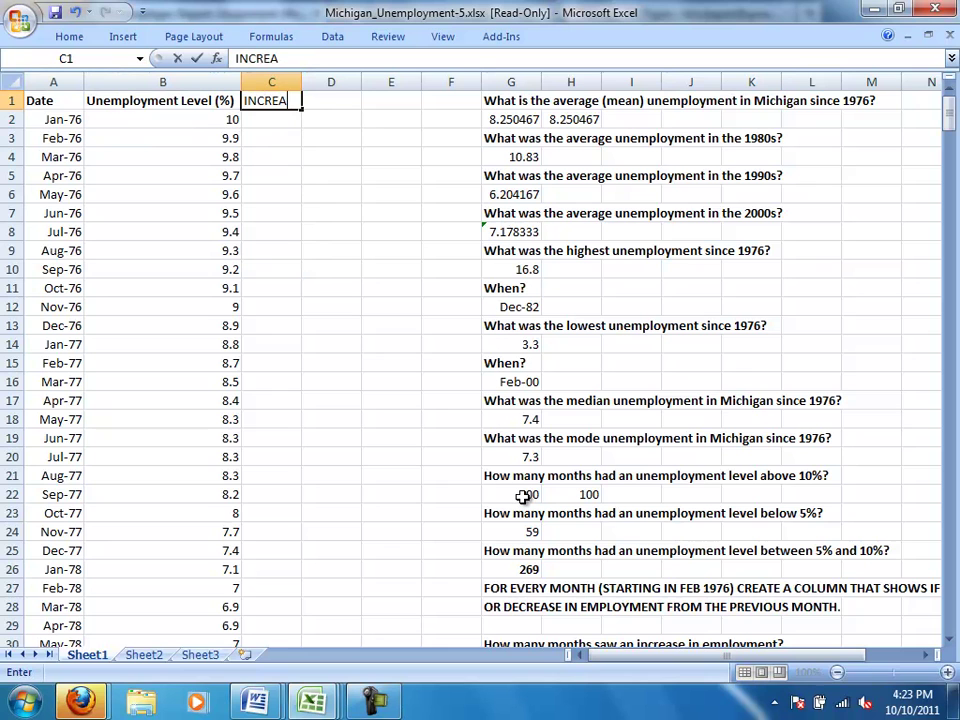
text(SE?DE)
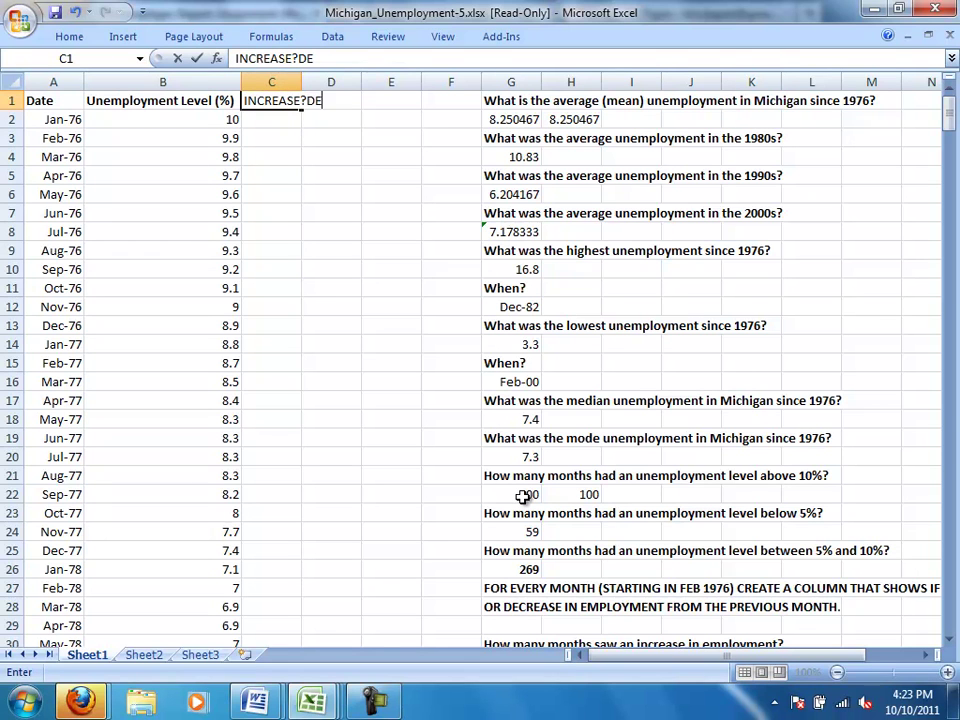
text(CREAES)
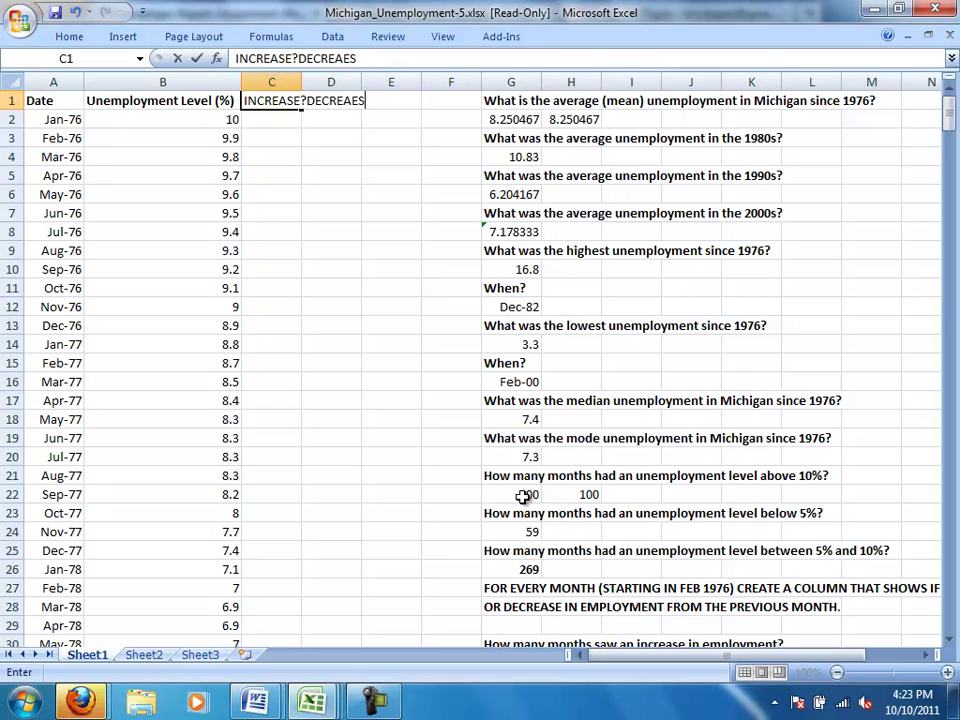
key(BackSpace)
key(BackSpace)
text(SE)
key(Left)
key(Left)
Step: Replace the question mark in the C1 header with a slash and autofit column C
key(Right)
key(Right)
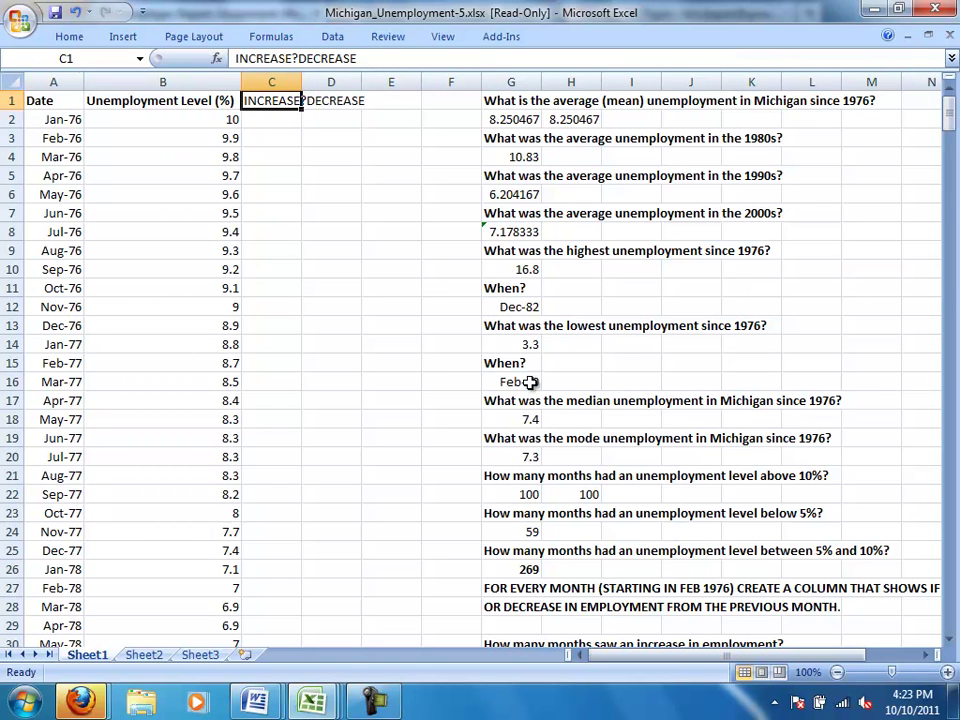
click(299, 59)
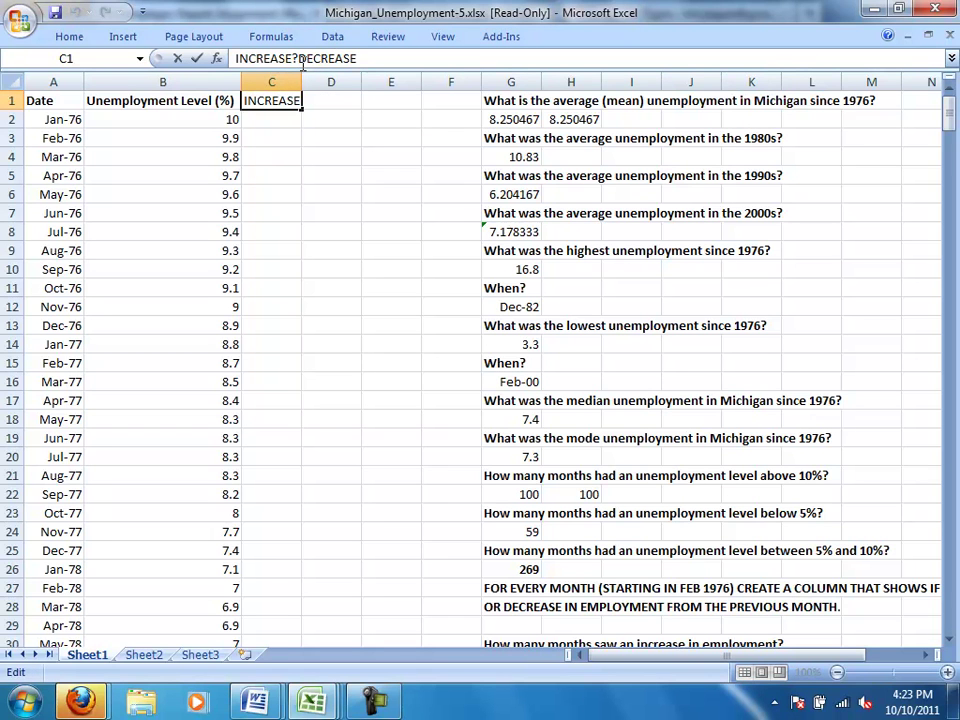
key(BackSpace)
text(/)
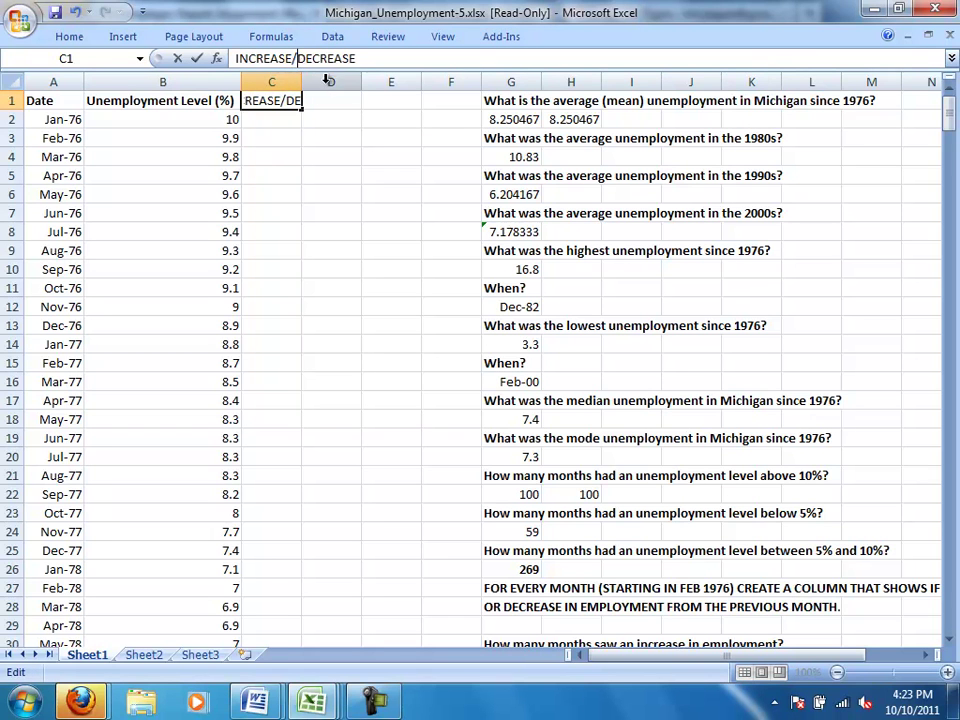
click(312, 82)
double_click(301, 82)
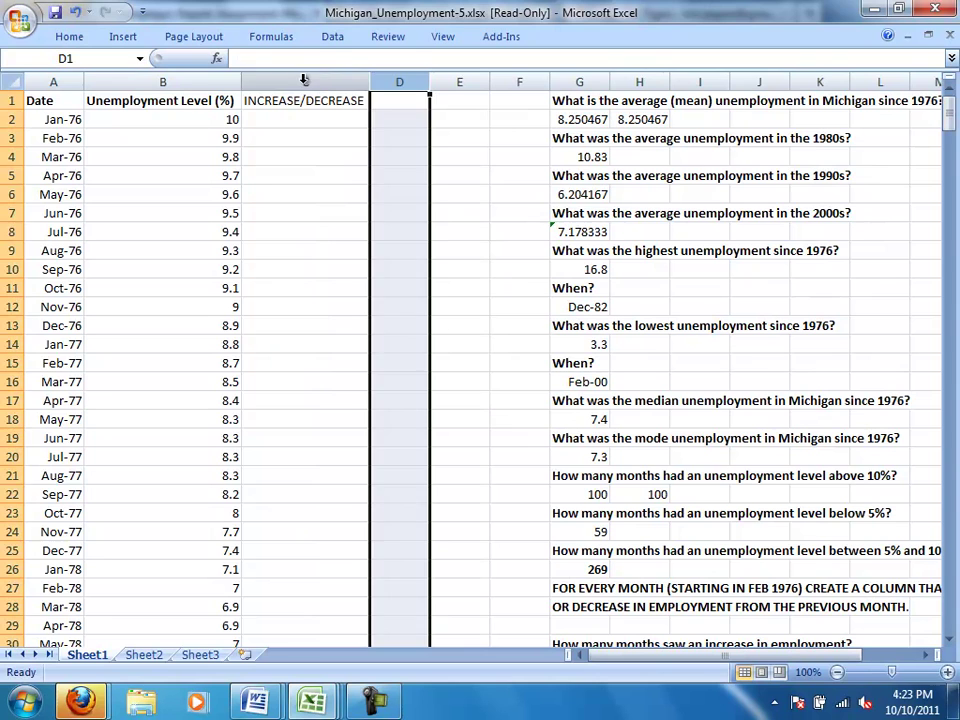
click(284, 138)
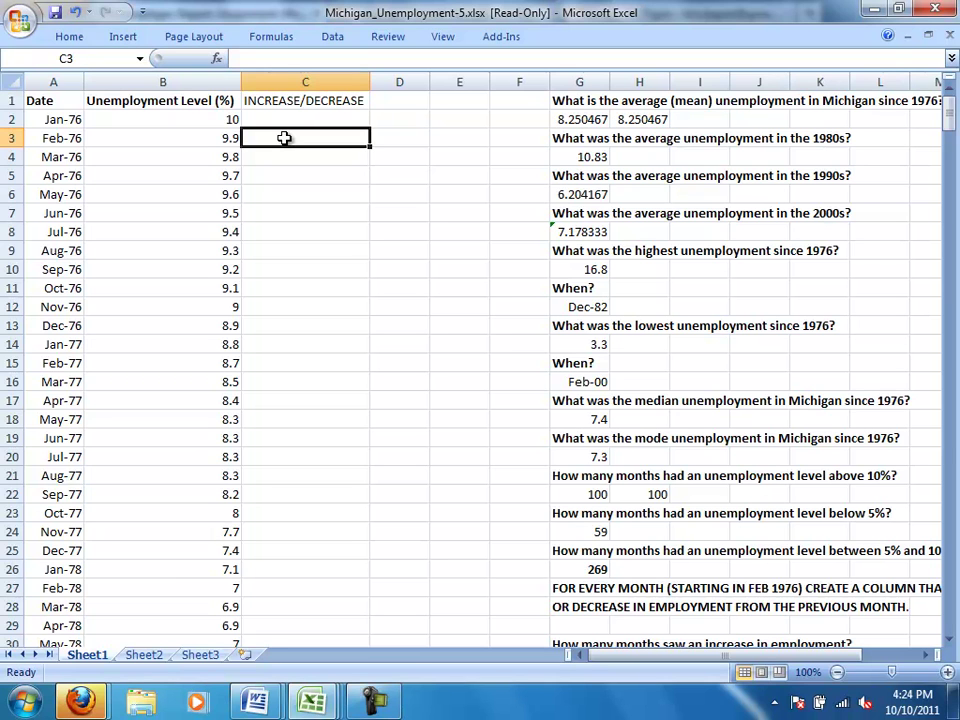
Step: Start C3's formula as =IF(B2>B3,"INCREASE", comparing the January and February 1976 levels
text(=IF)
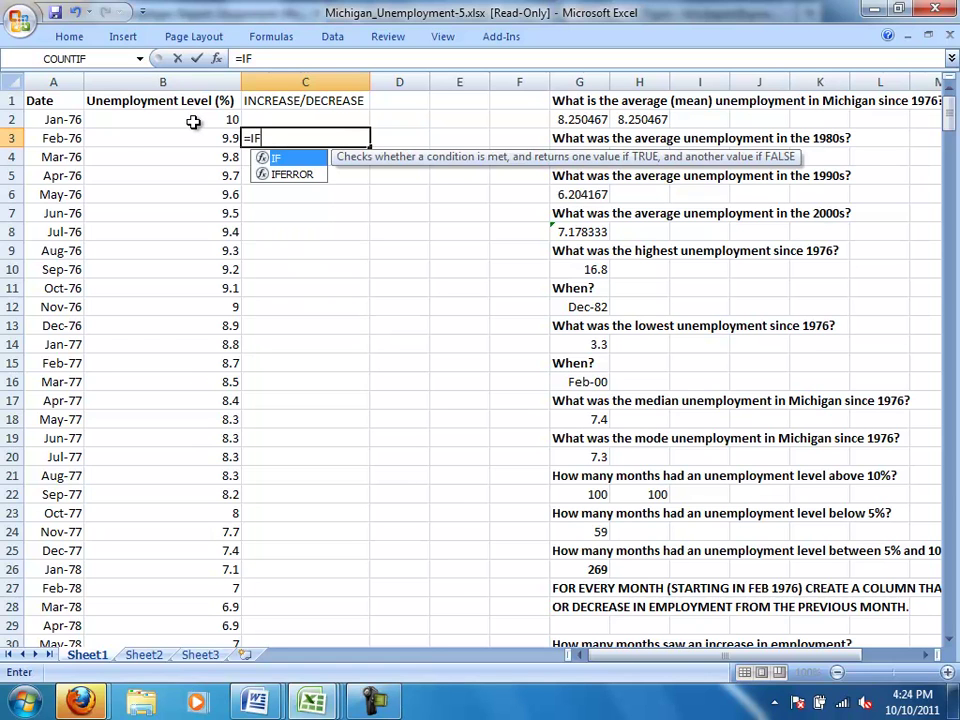
text(()
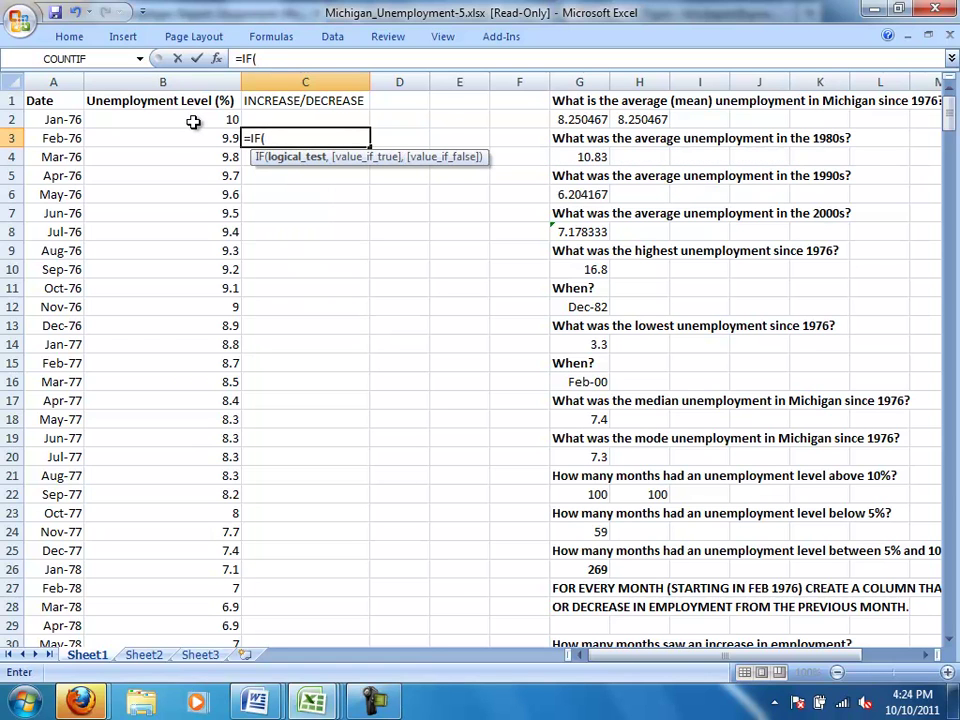
click(193, 121)
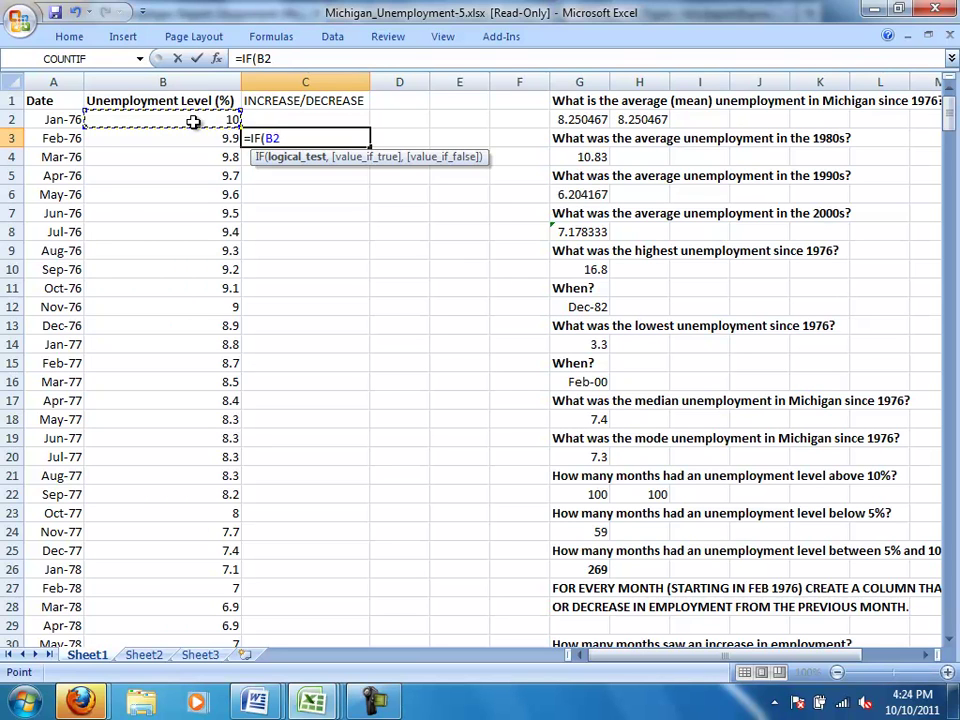
text(>)
click(194, 138)
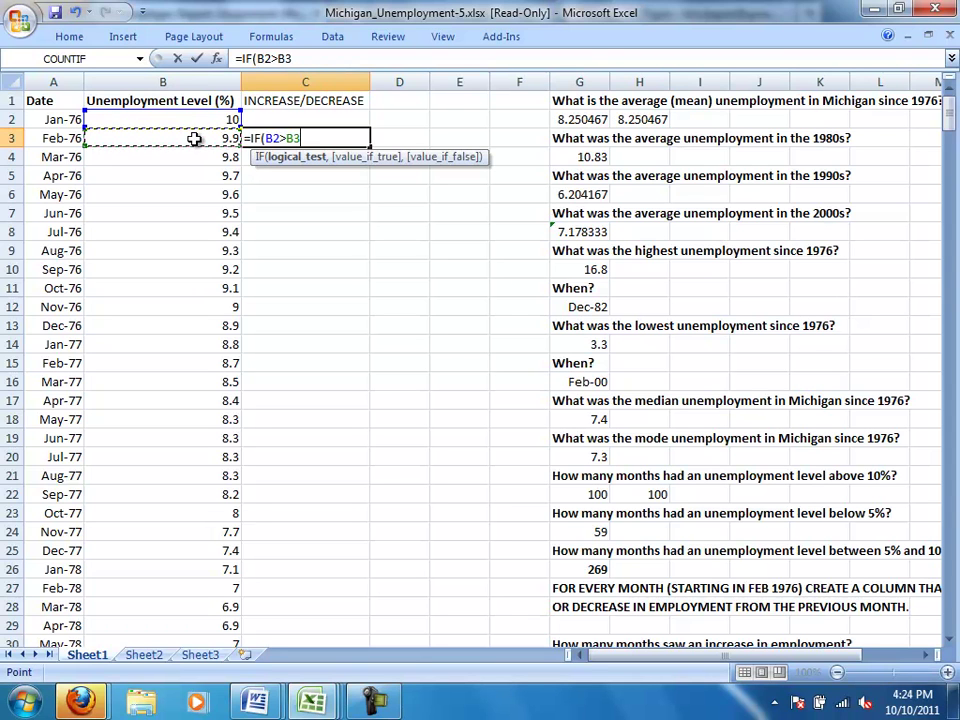
text(,)
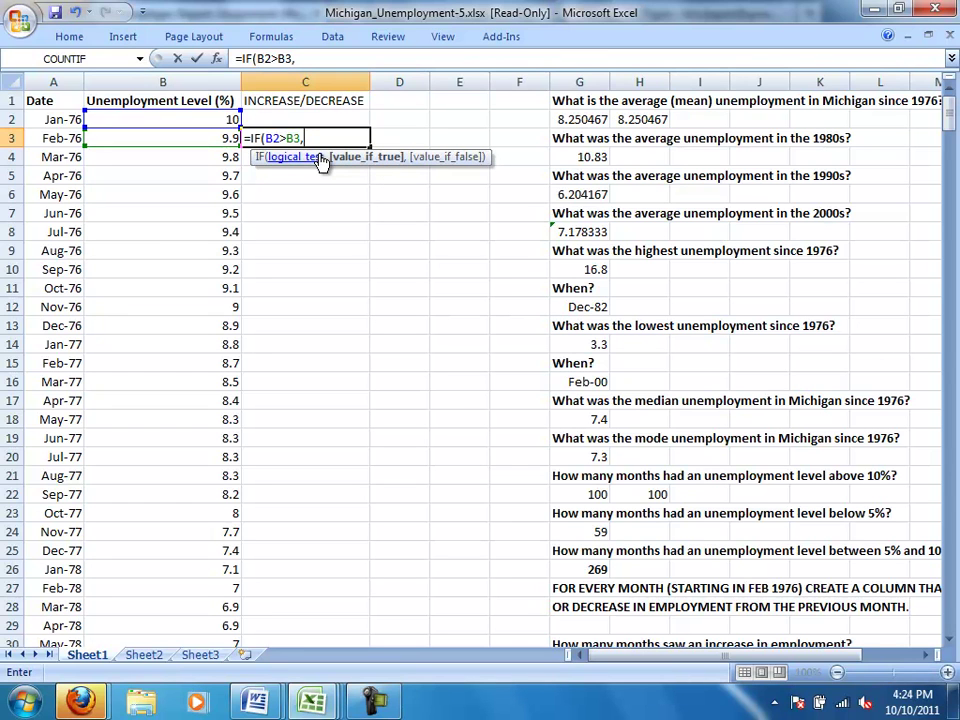
text("INCREASE)
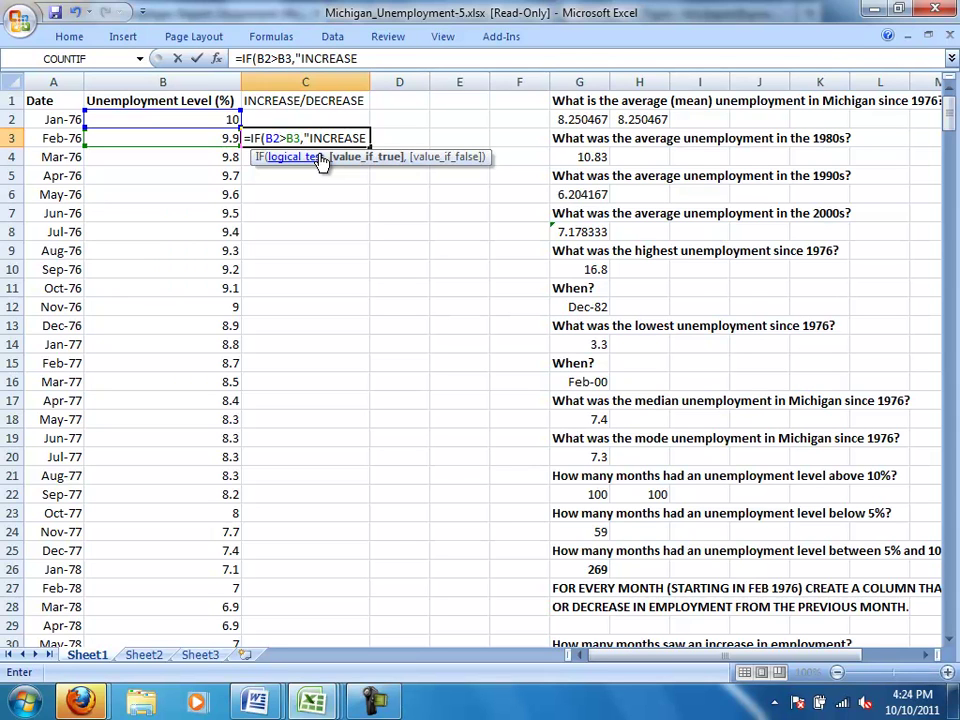
text(",)
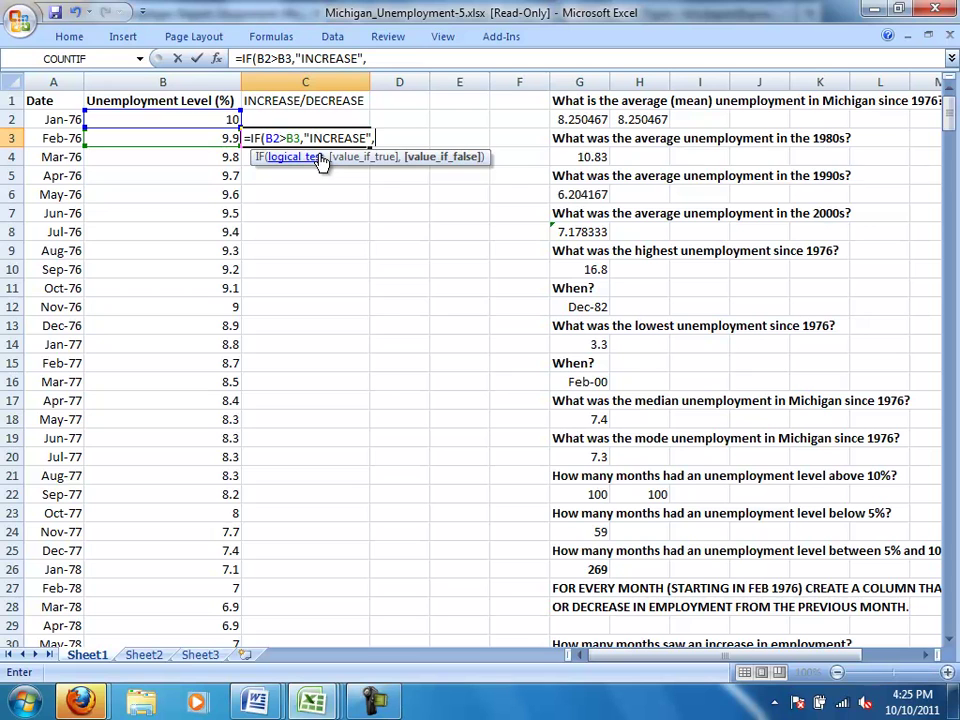
Step: Complete C3 as =IF(B2>B3,"INCREASE",IF(B2=B3,"NO CHANGE","DECREASE")) and enter it
text(IF()
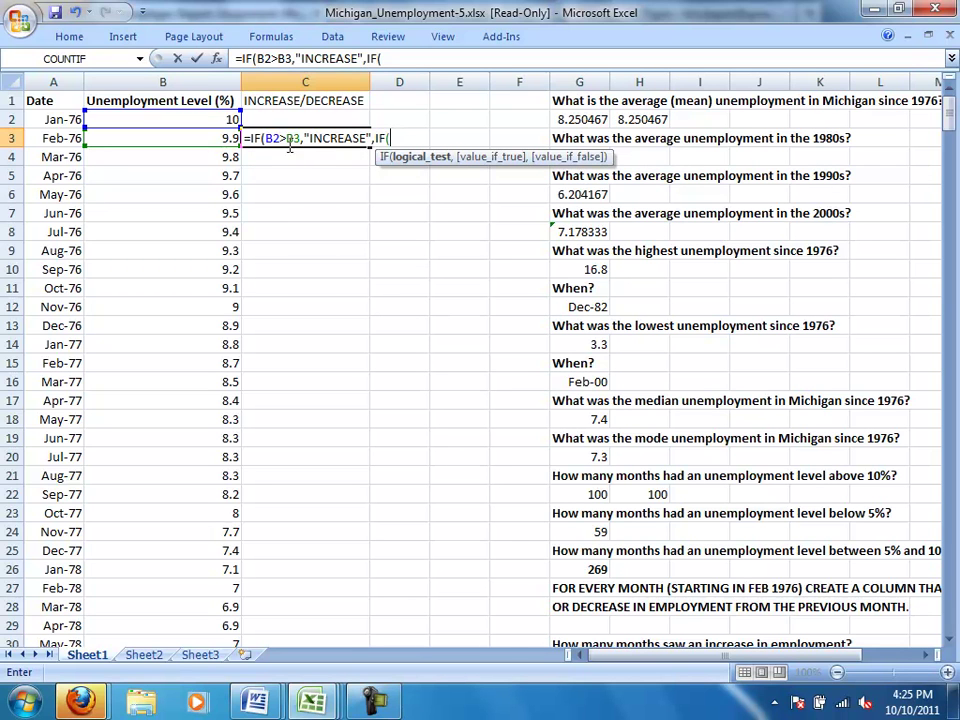
click(218, 120)
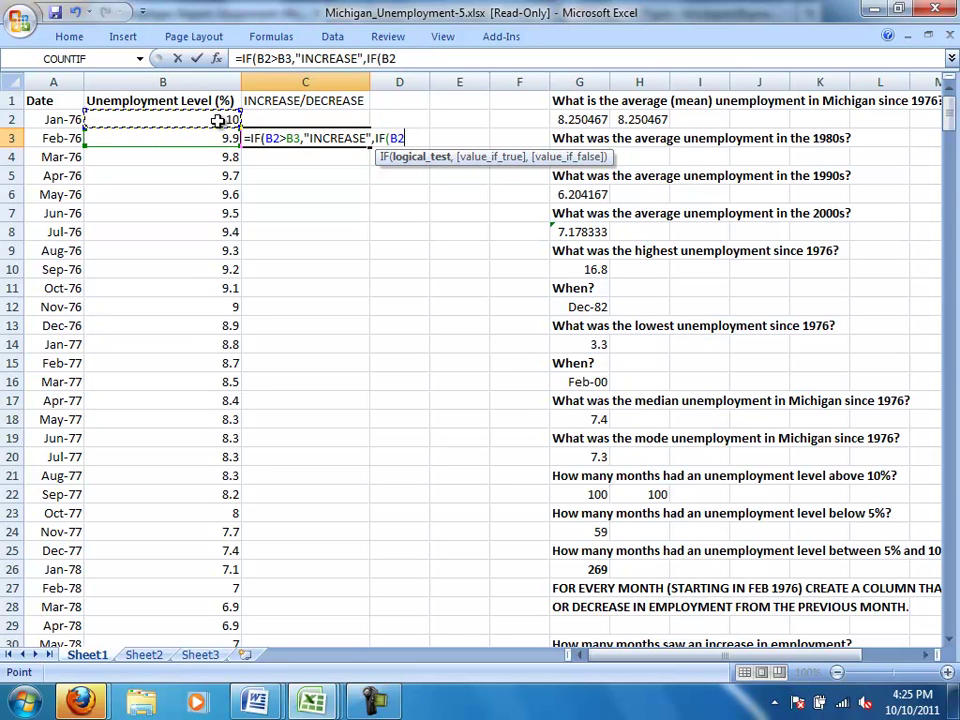
text(=)
click(203, 138)
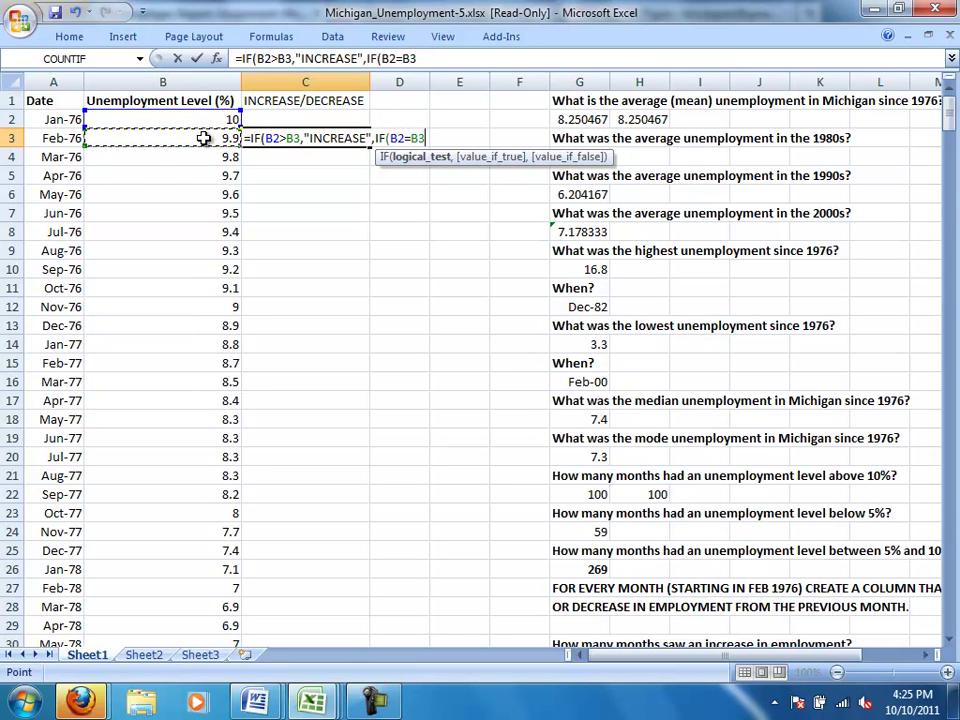
text(,)
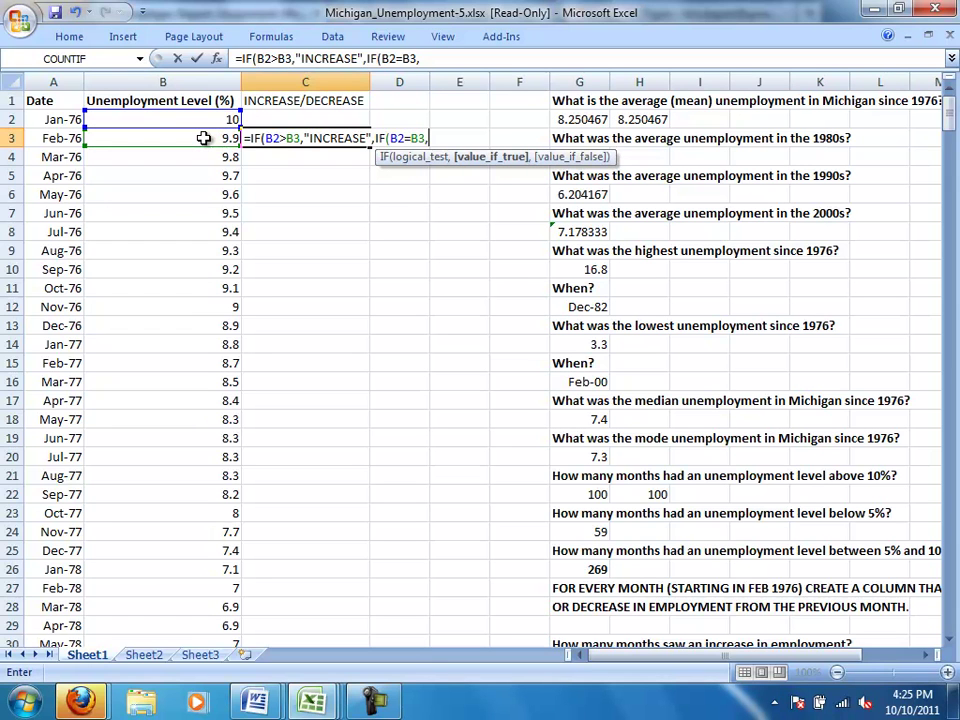
text("NO CHA)
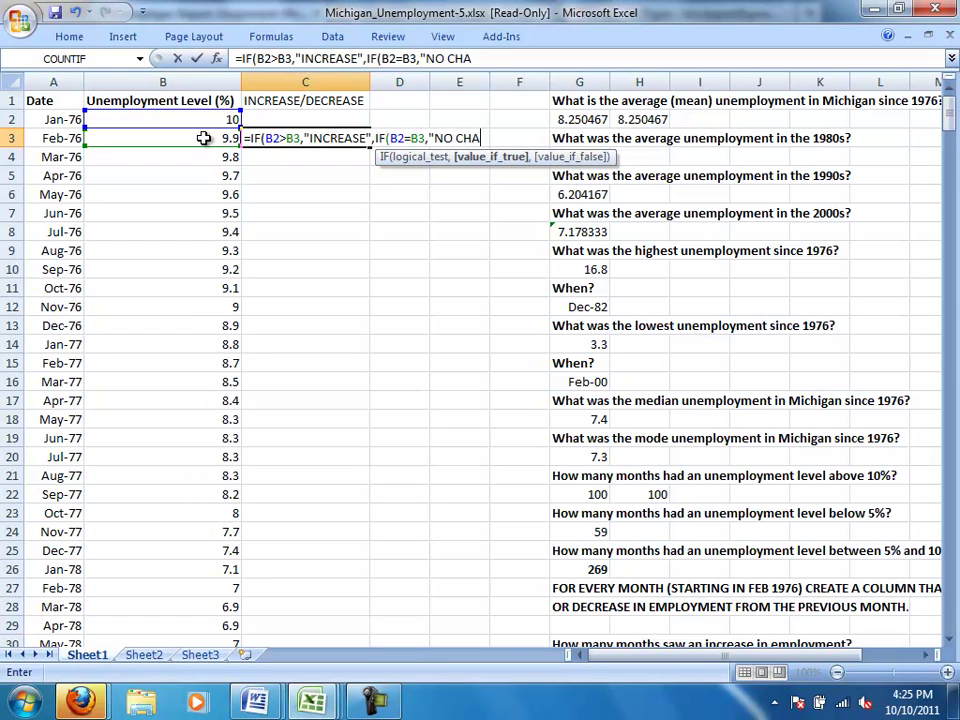
text(NGE",)
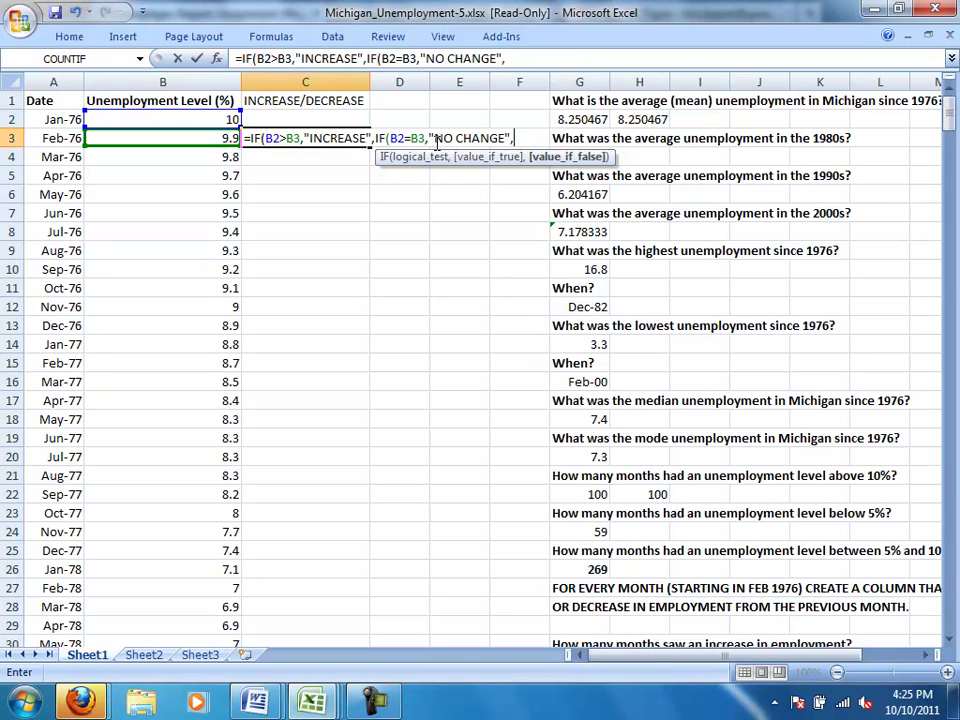
text(")
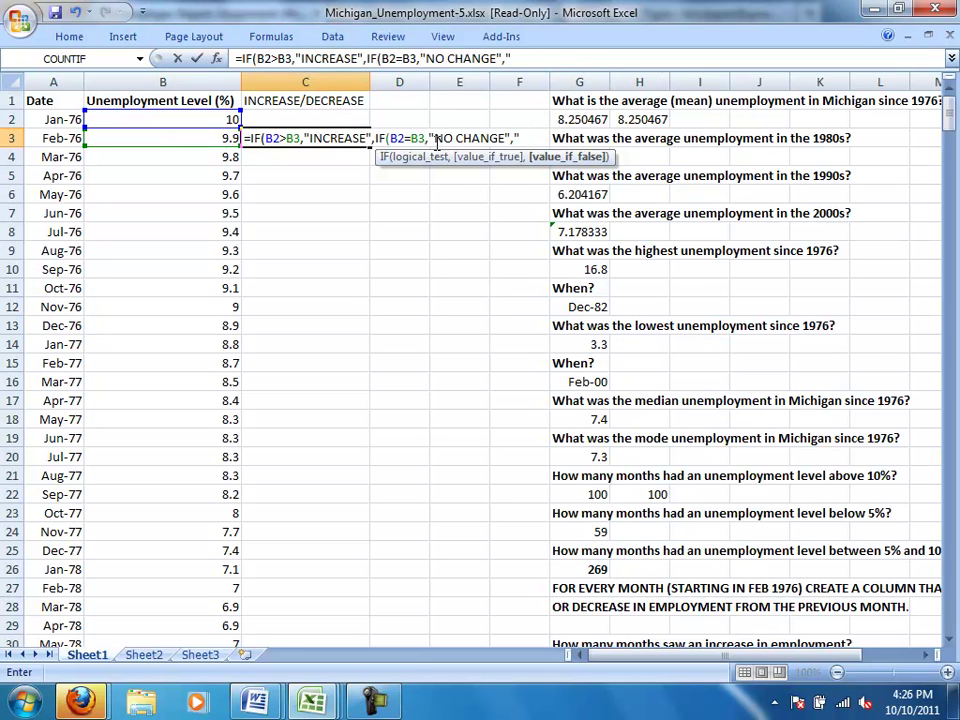
text(DECREA)
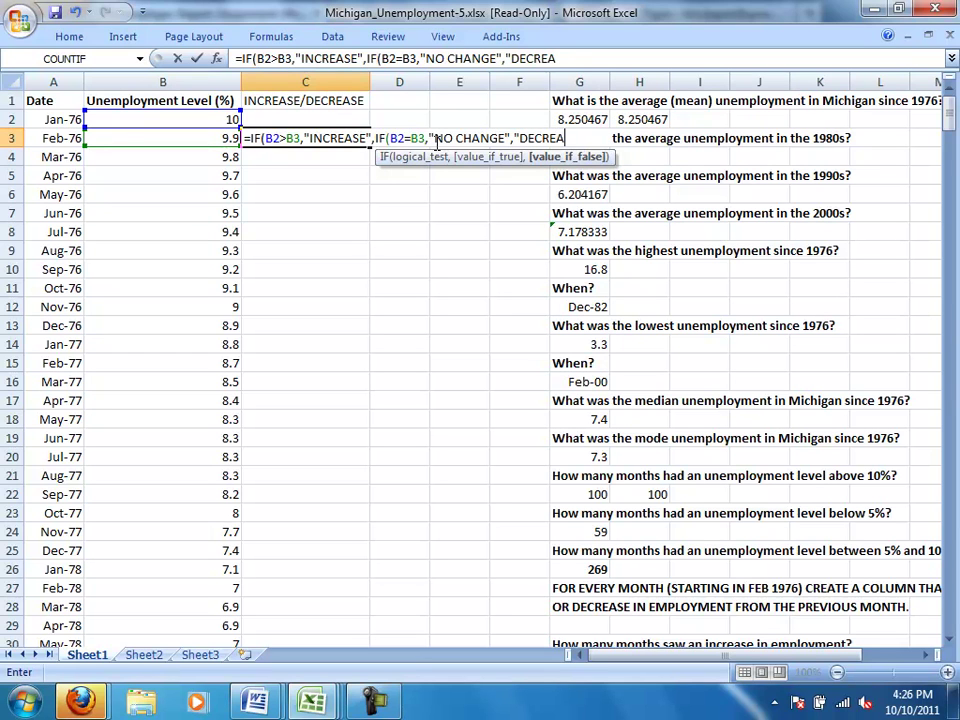
text(SE"))
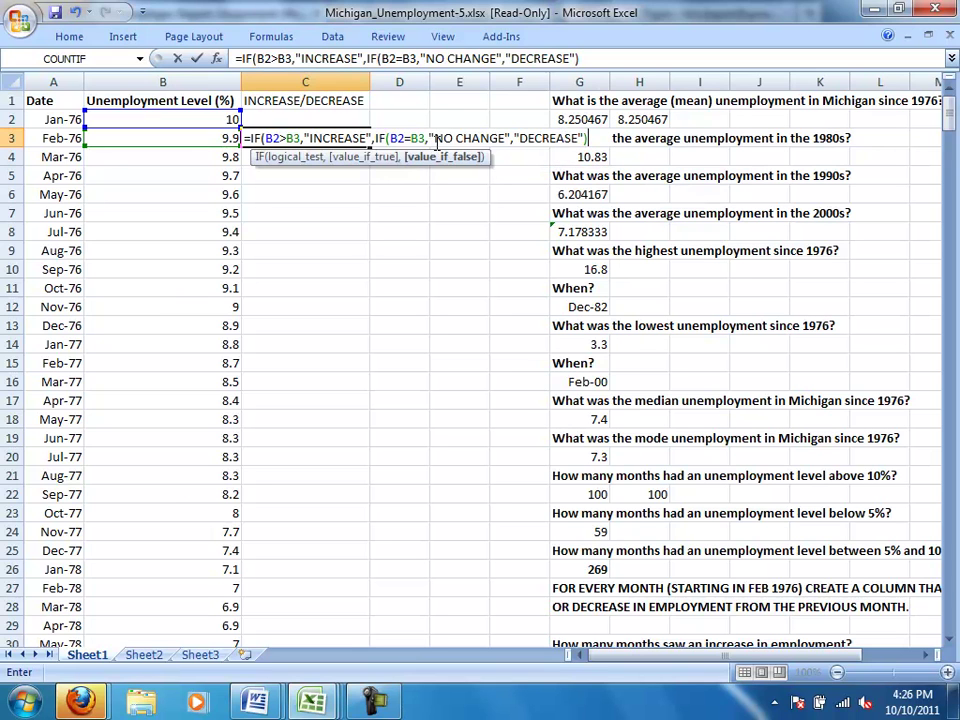
text())
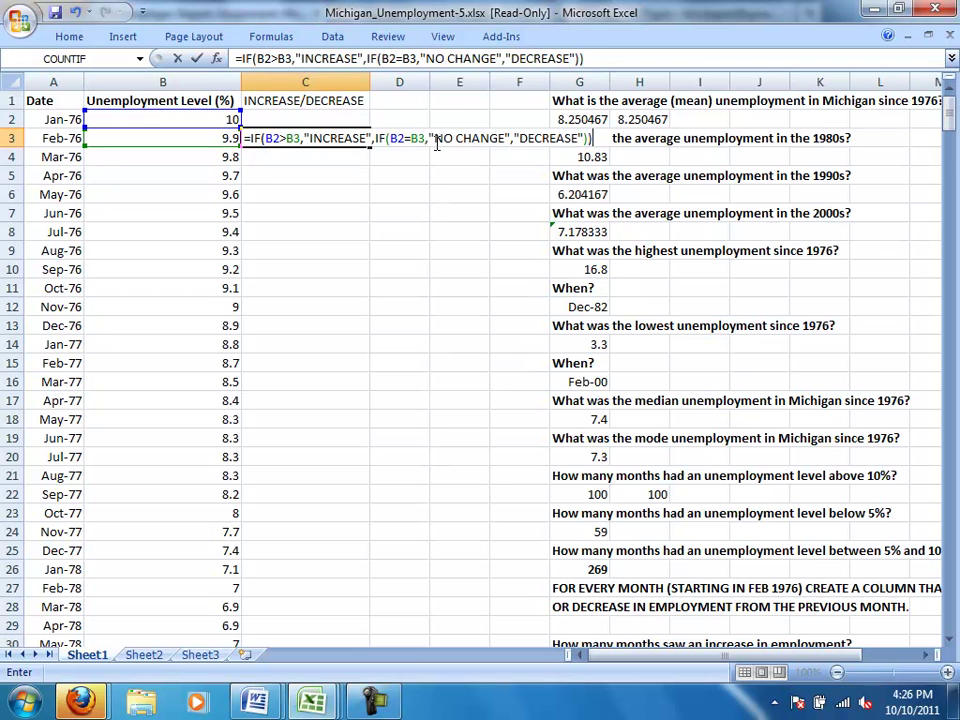
key(Return)
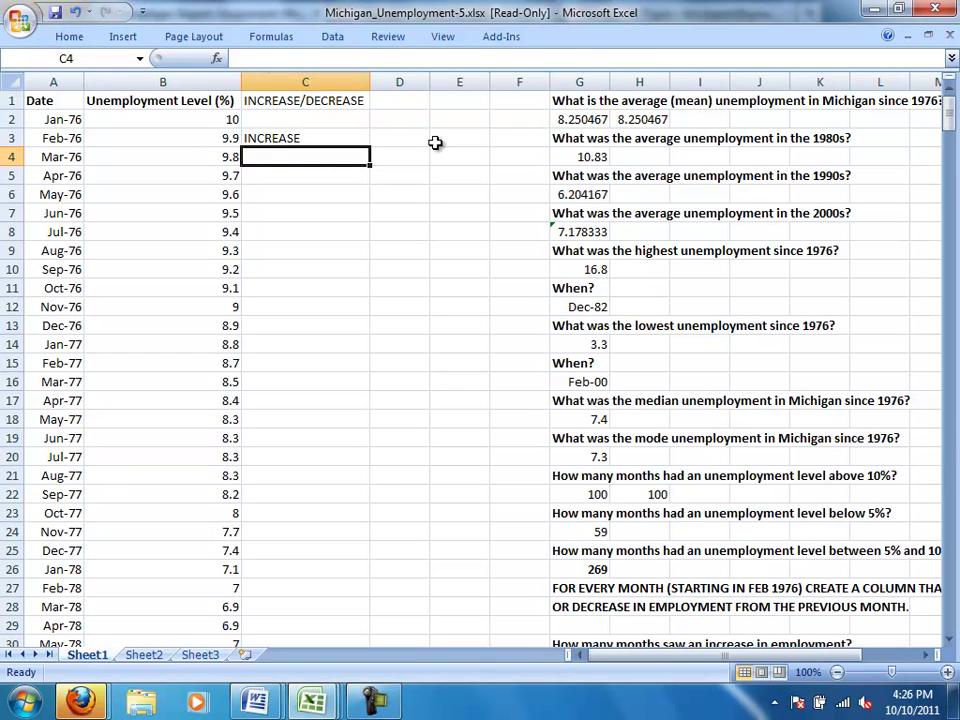
Step: Fill the C3 formula down column C to row 429 and spot-check the copies
click(332, 139)
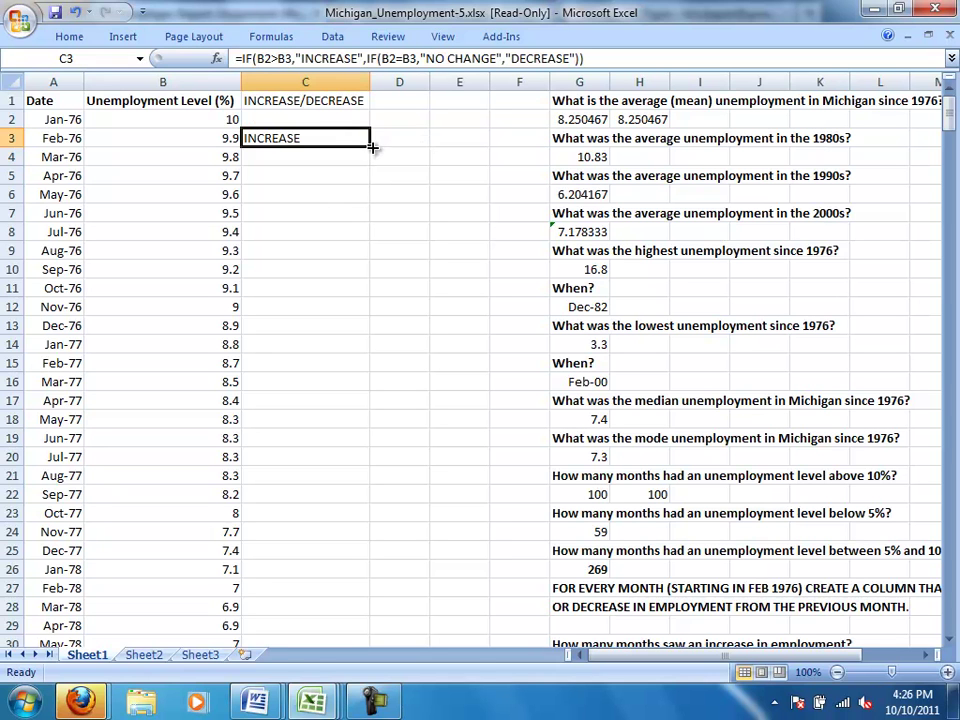
drag(371, 147, 343, 589)
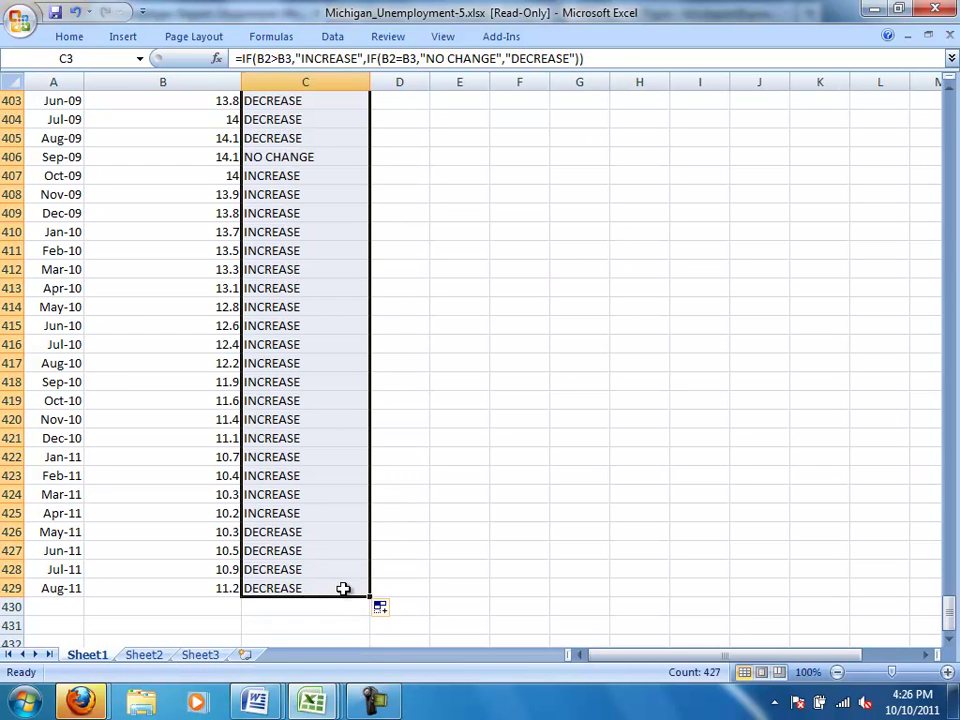
click(276, 140)
click(276, 157)
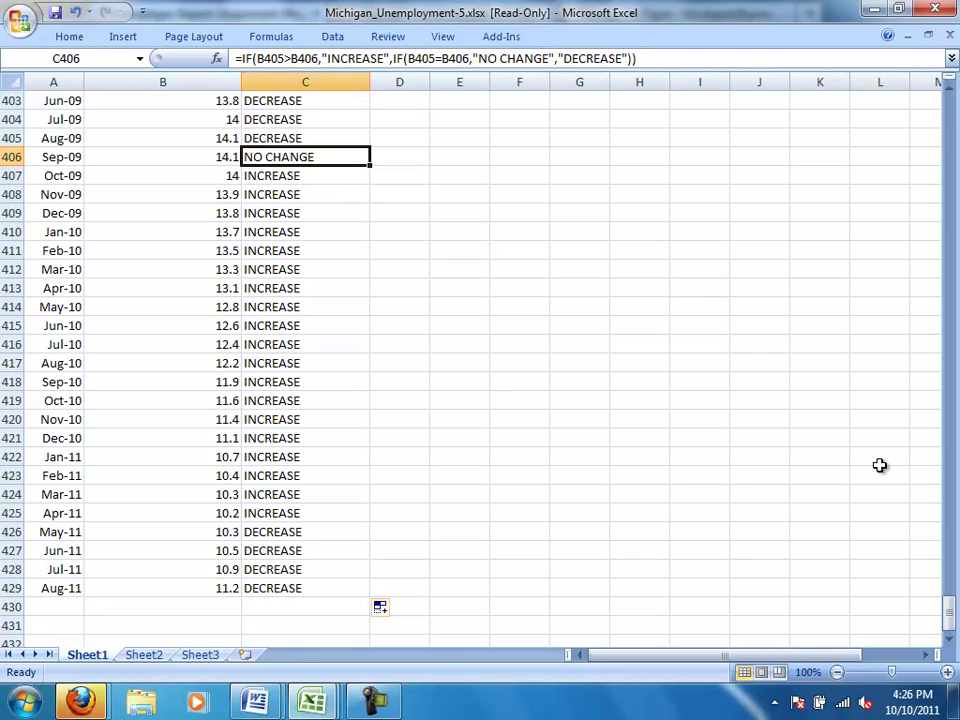
drag(950, 619, 895, 136)
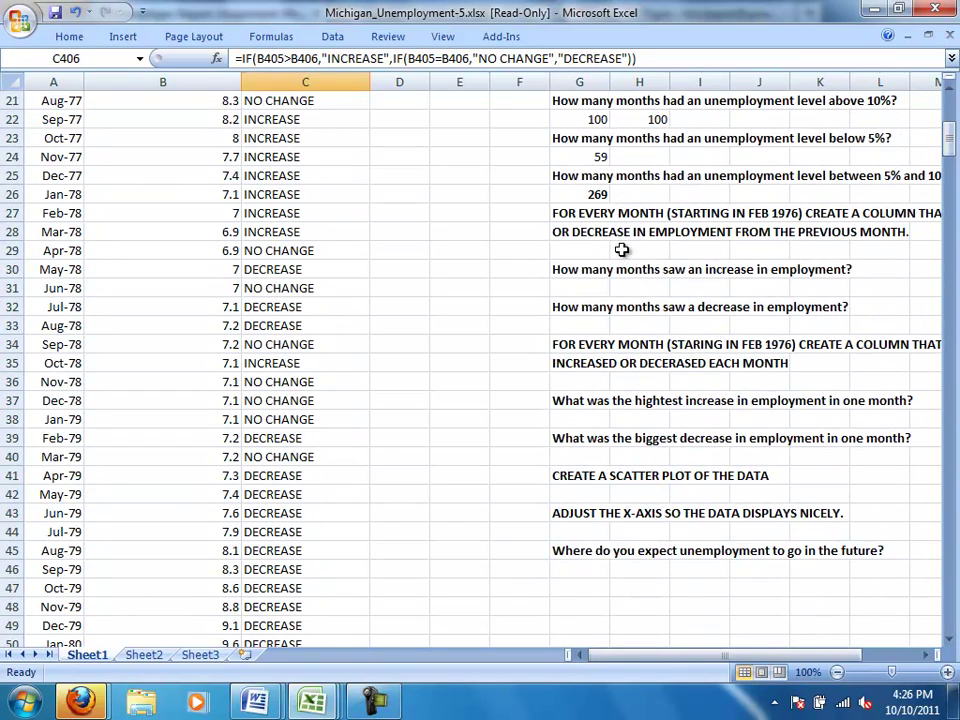
Step: Count the INCREASE months with =COUNTIF(C2:C429,"INCREASE"), giving 181
click(589, 290)
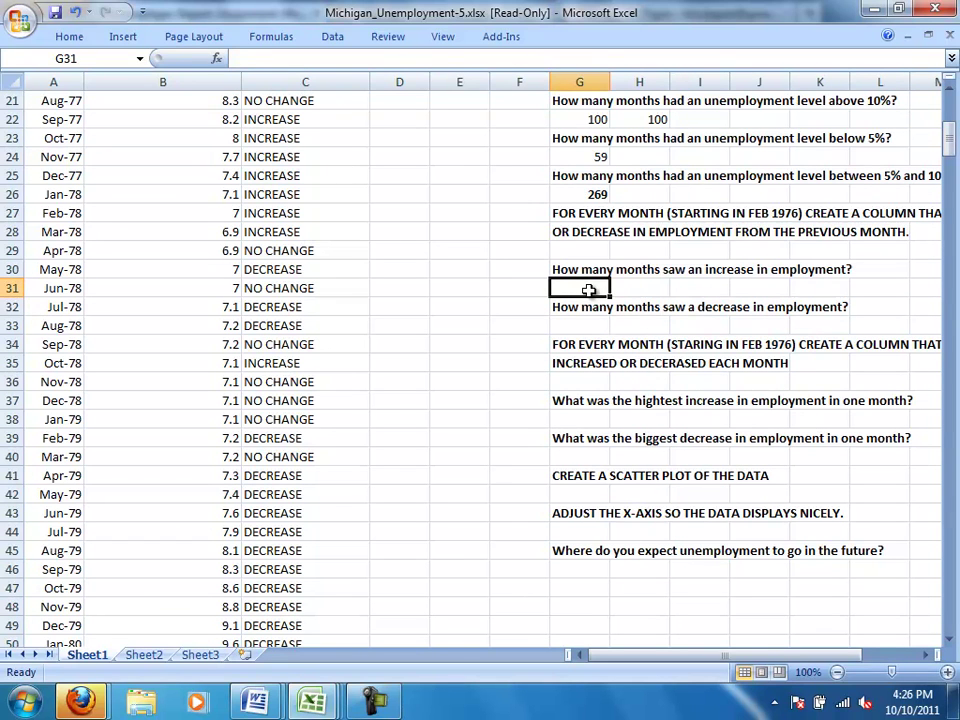
click(290, 232)
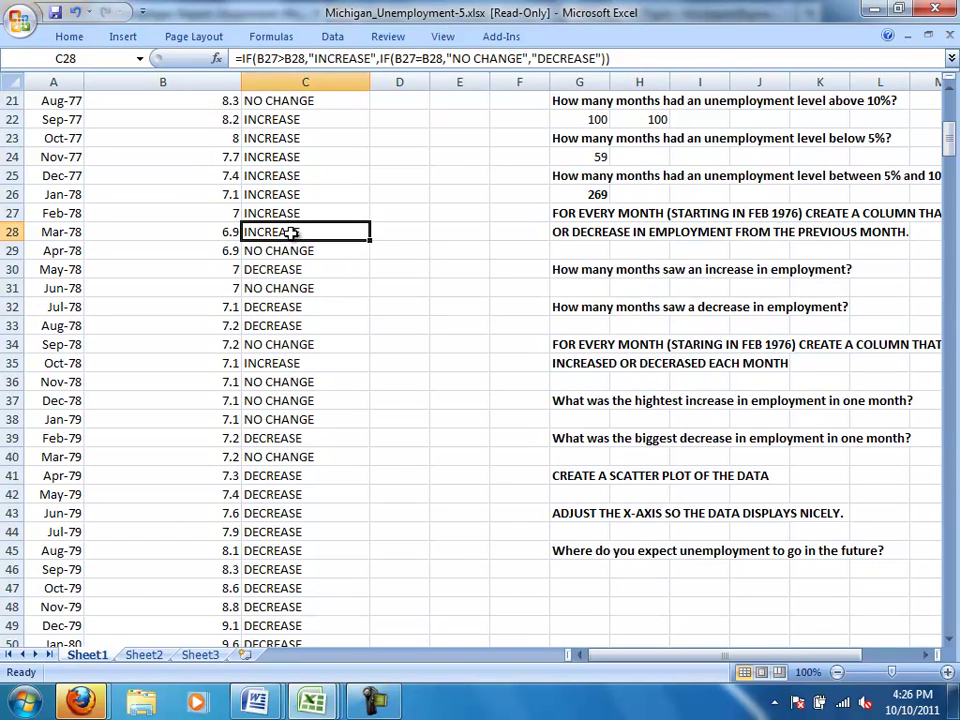
click(300, 214)
click(568, 292)
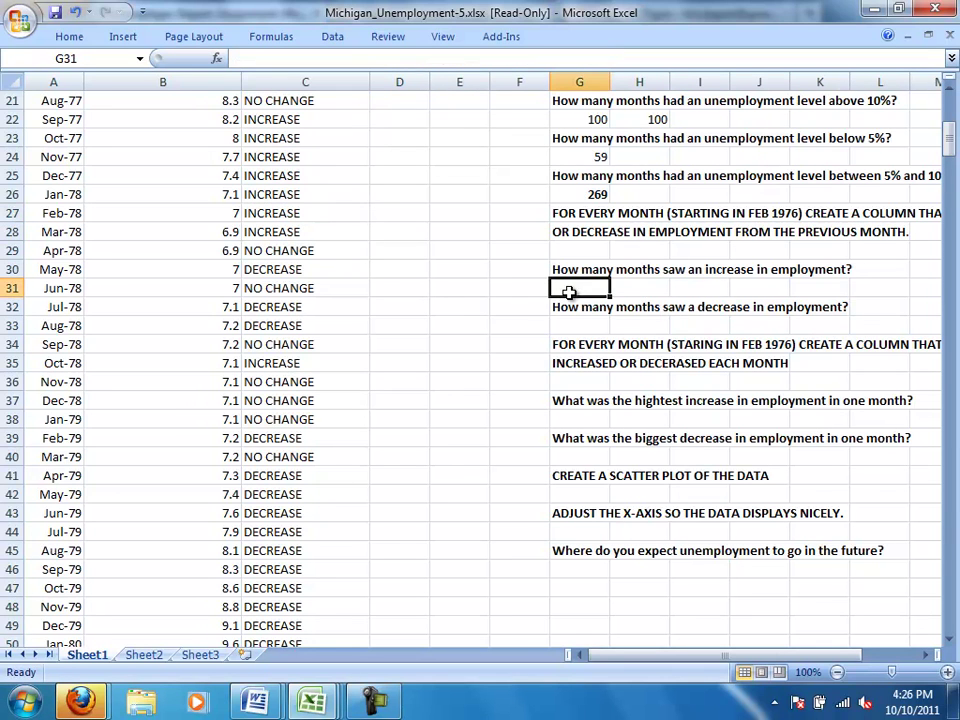
text(=COUN)
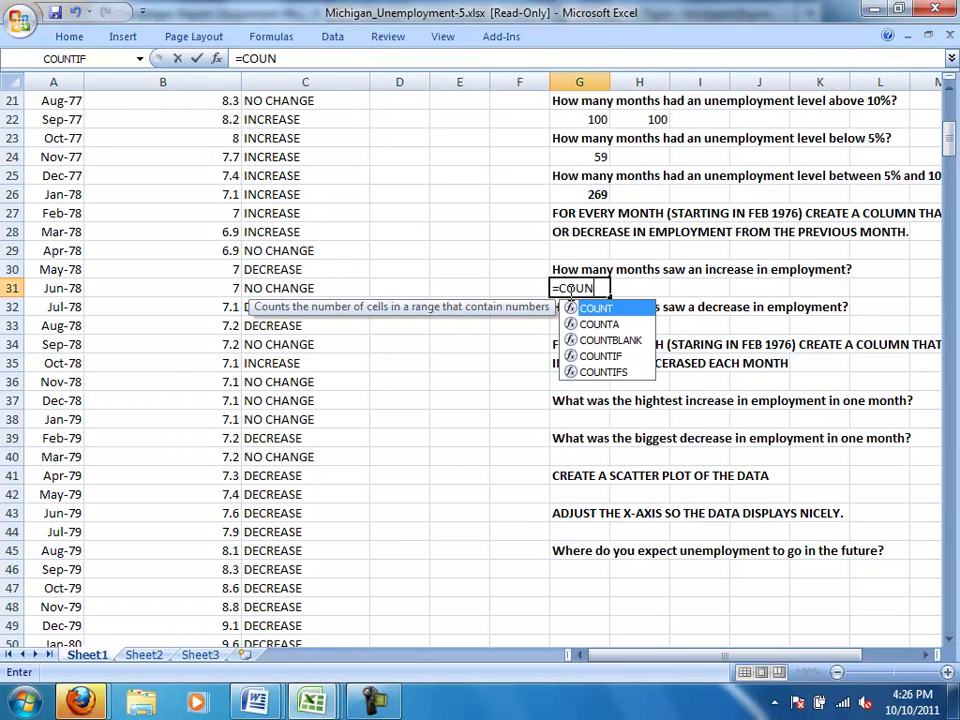
text(TIF()
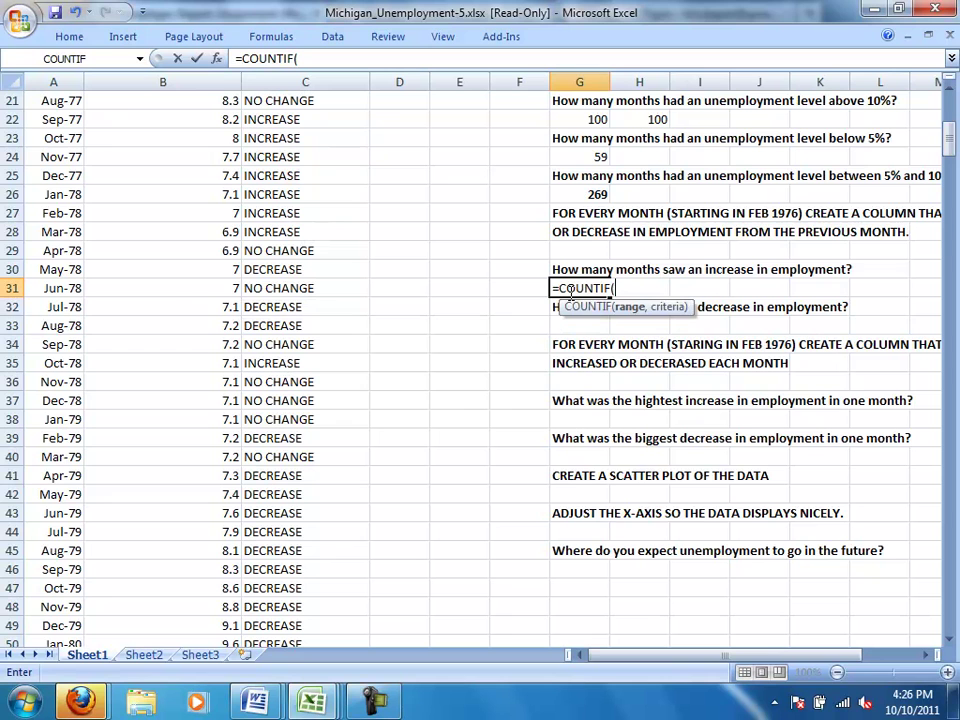
text(C)
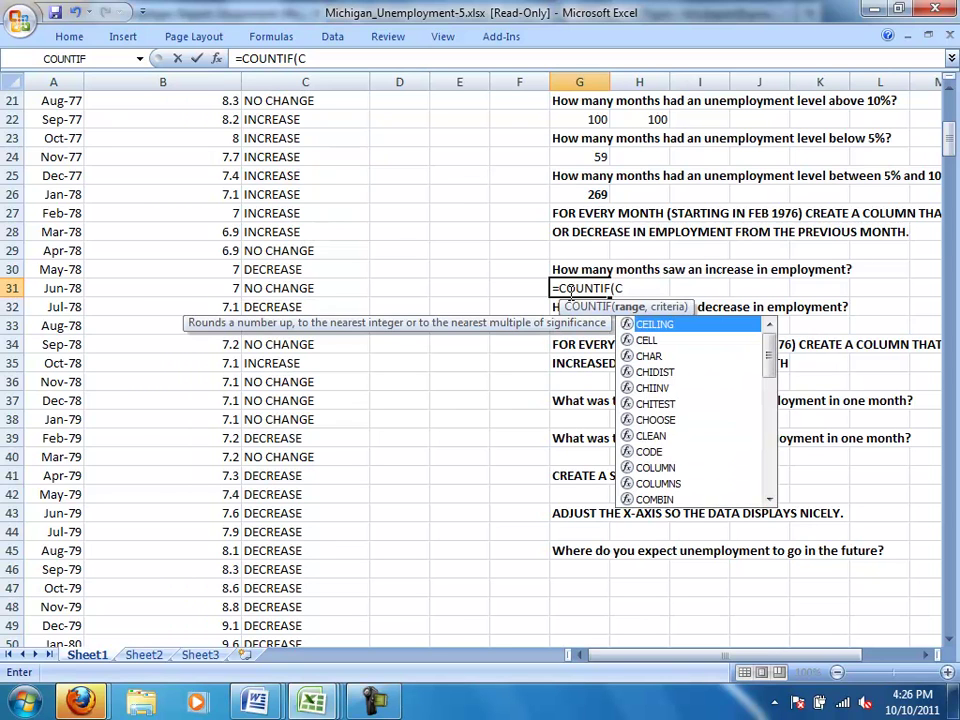
text(2:)
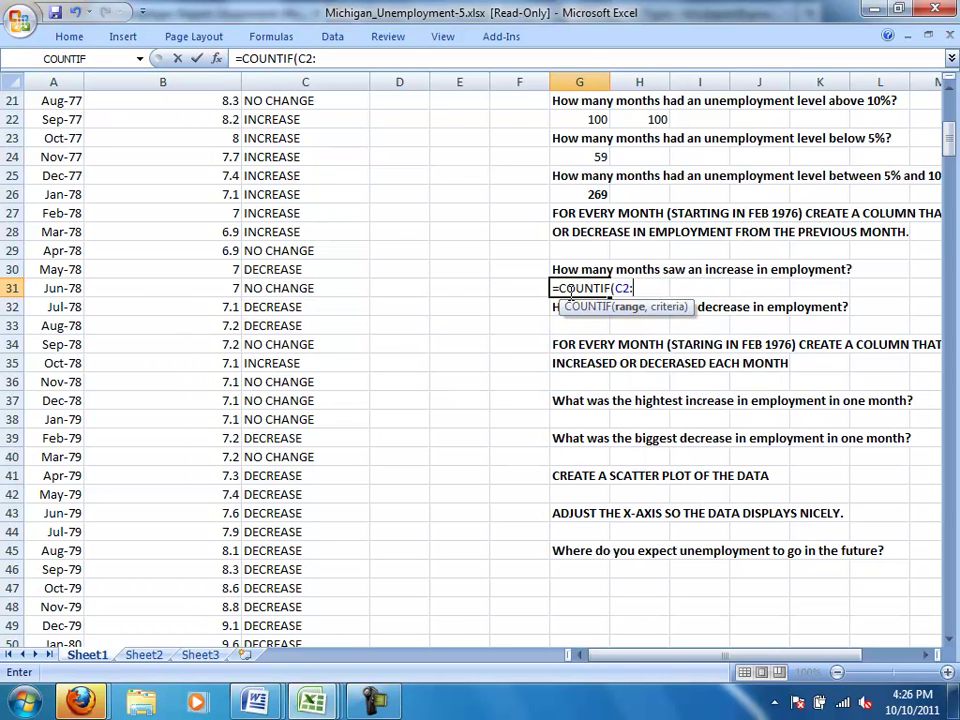
text(V)
key(BackSpace)
text(C)
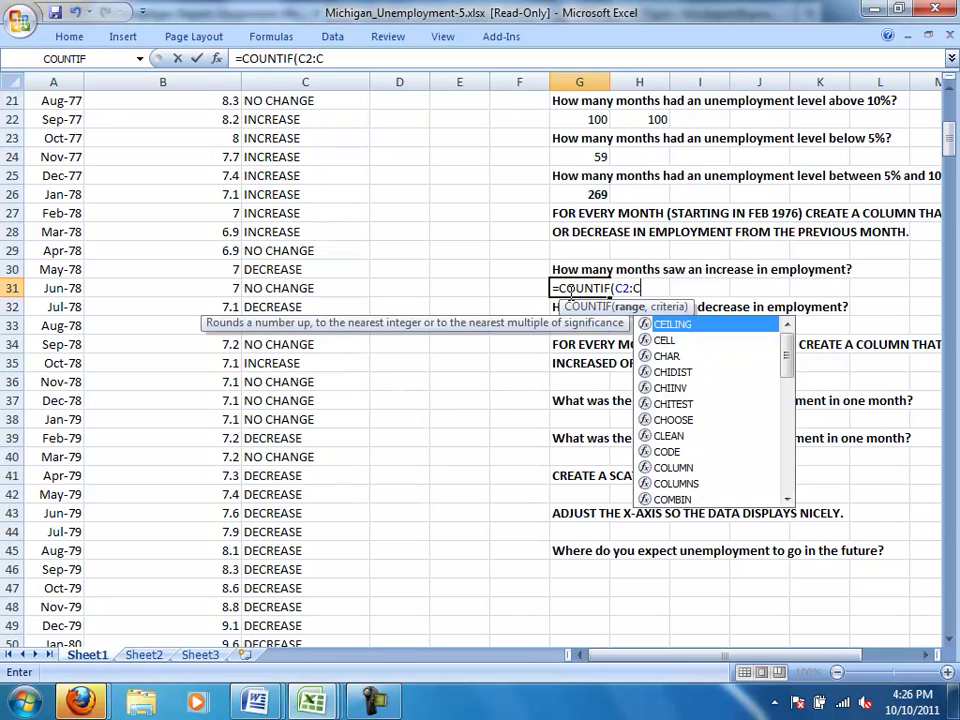
text(429)
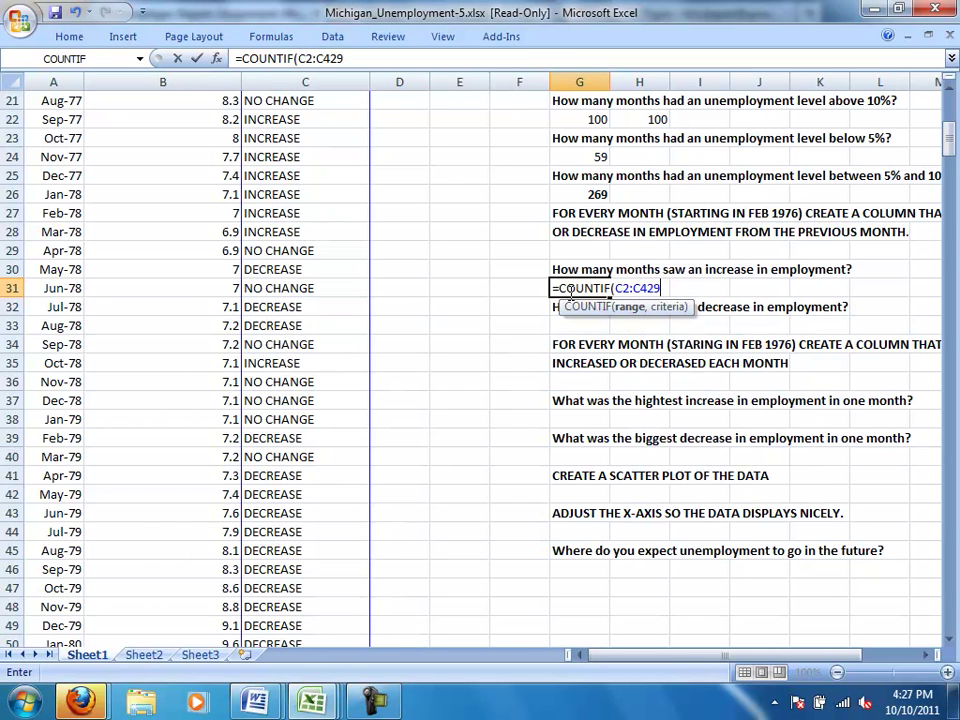
text(,"INCREASE")
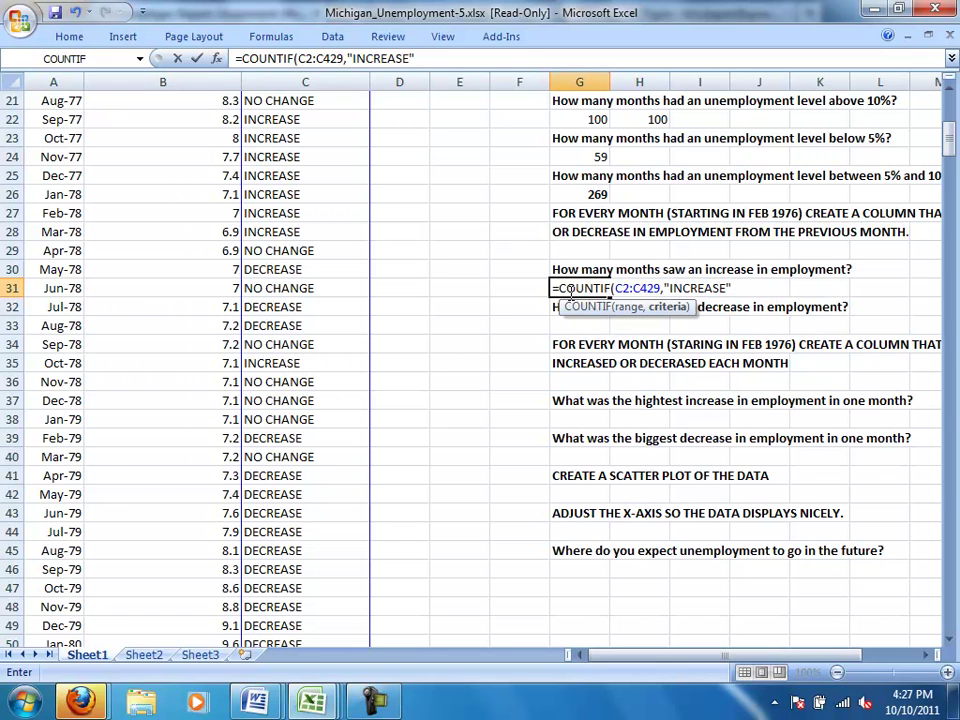
text())
key(Return)
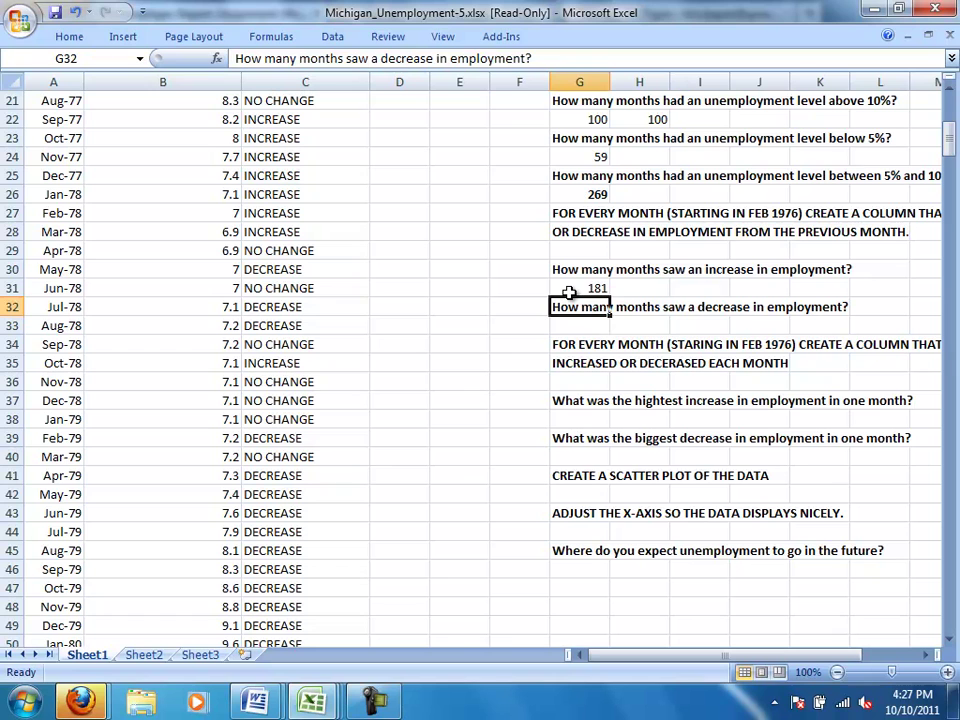
Step: Enter =COUNTIF(C2:C429,"DECREASE") in G33 to count 128 decrease months
key(Return)
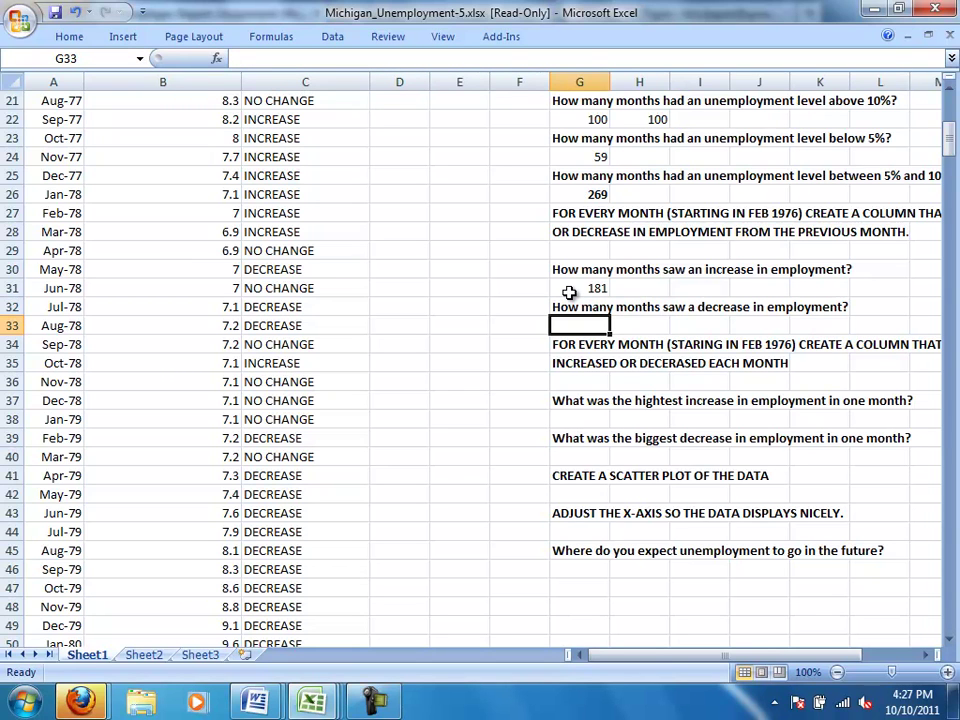
text(=COU)
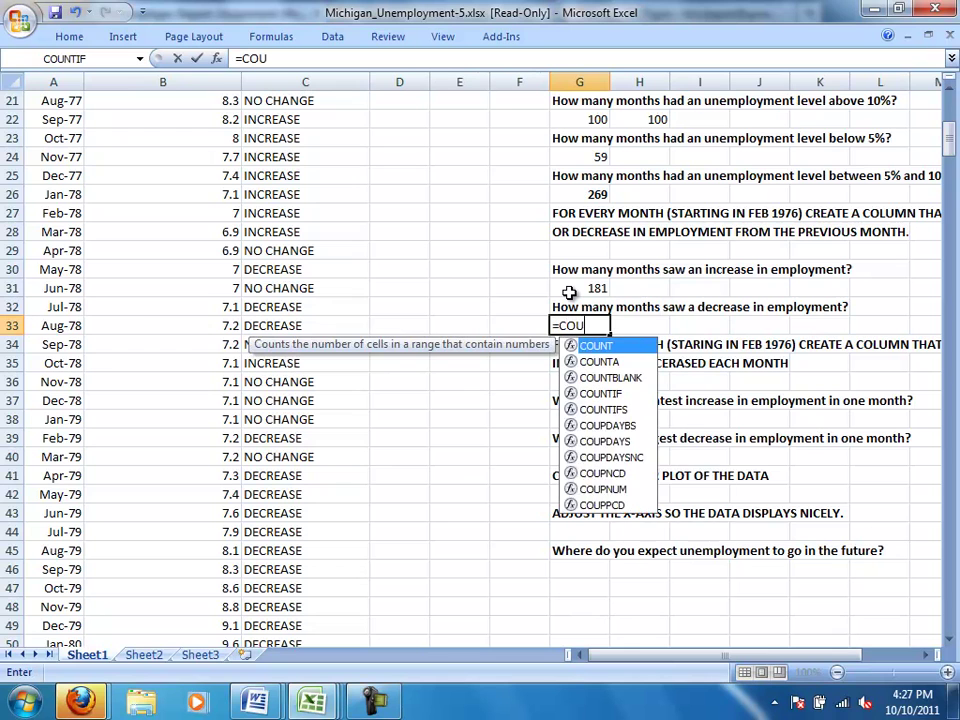
text(NTIF()
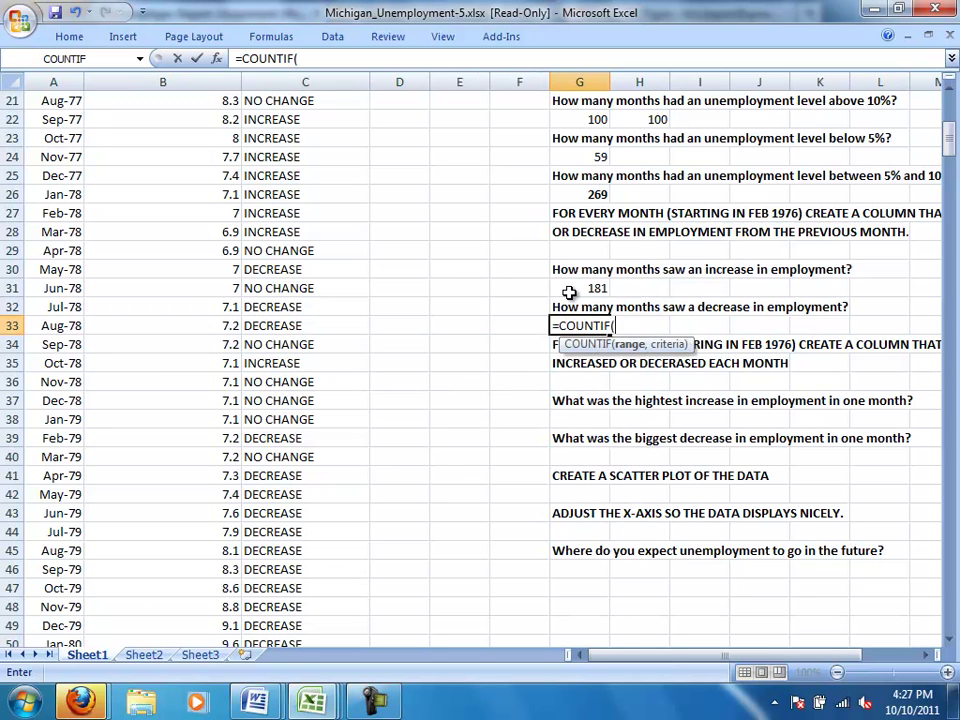
text(B)
key(BackSpace)
text(C2:C)
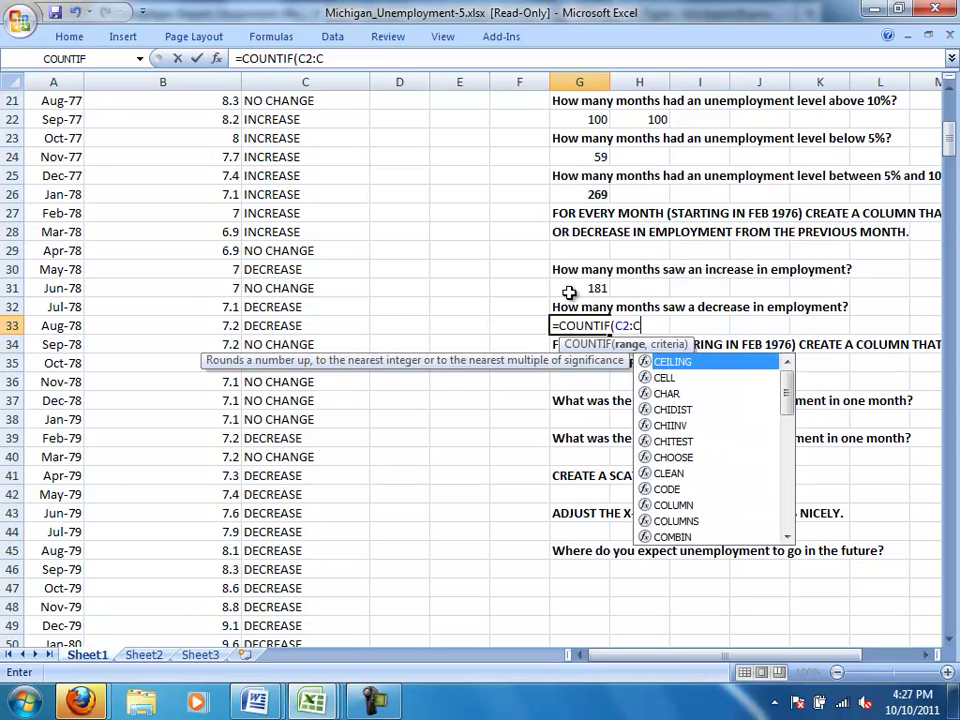
text(429)
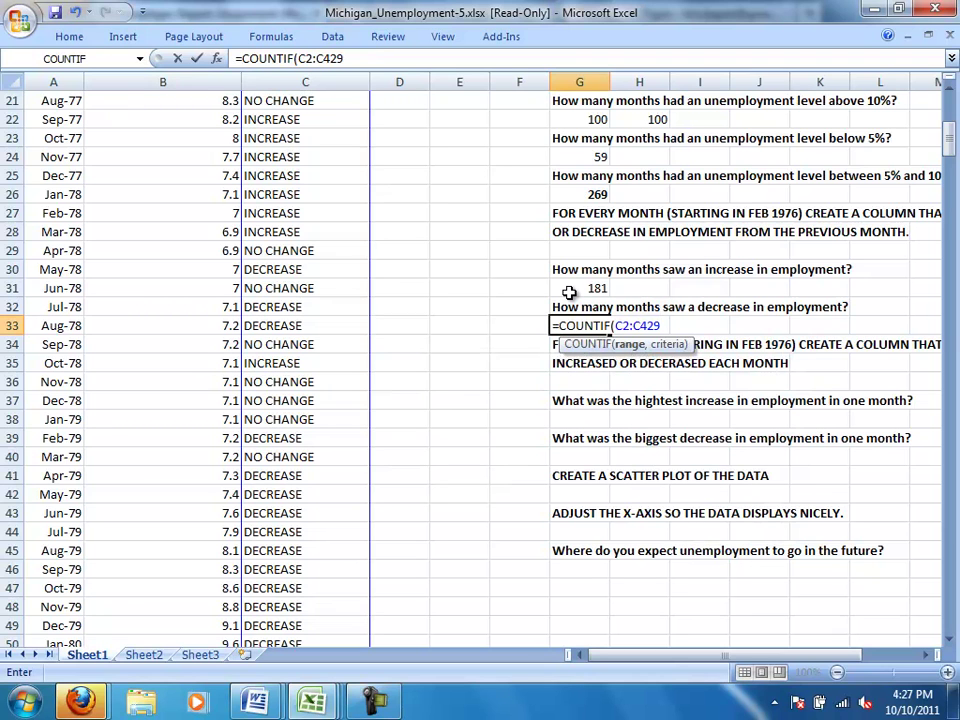
text(,"D)
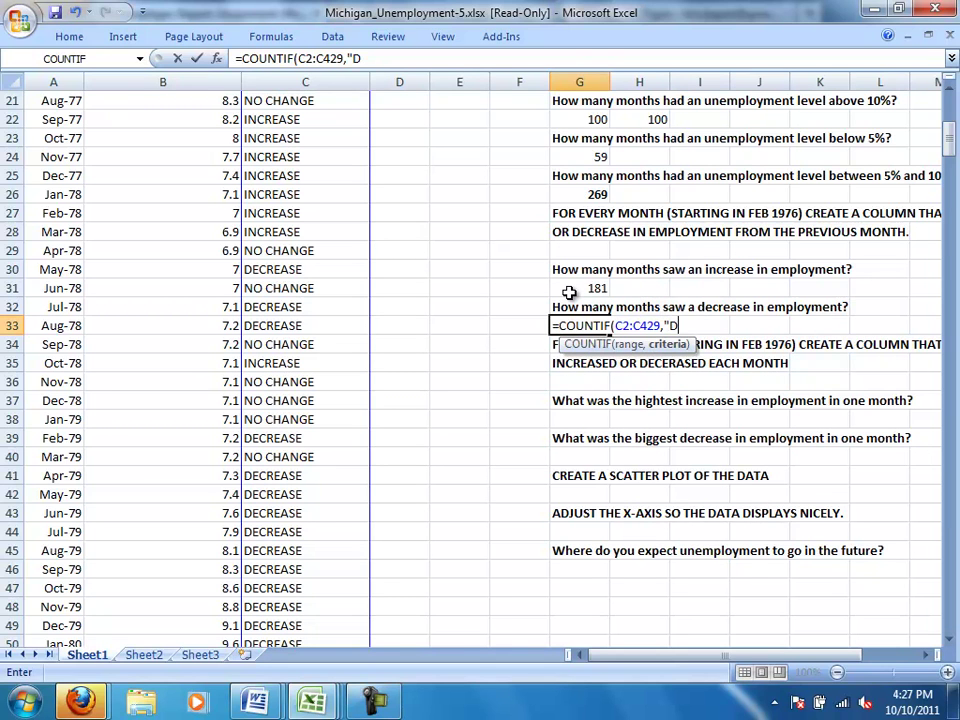
text(ECREASE")
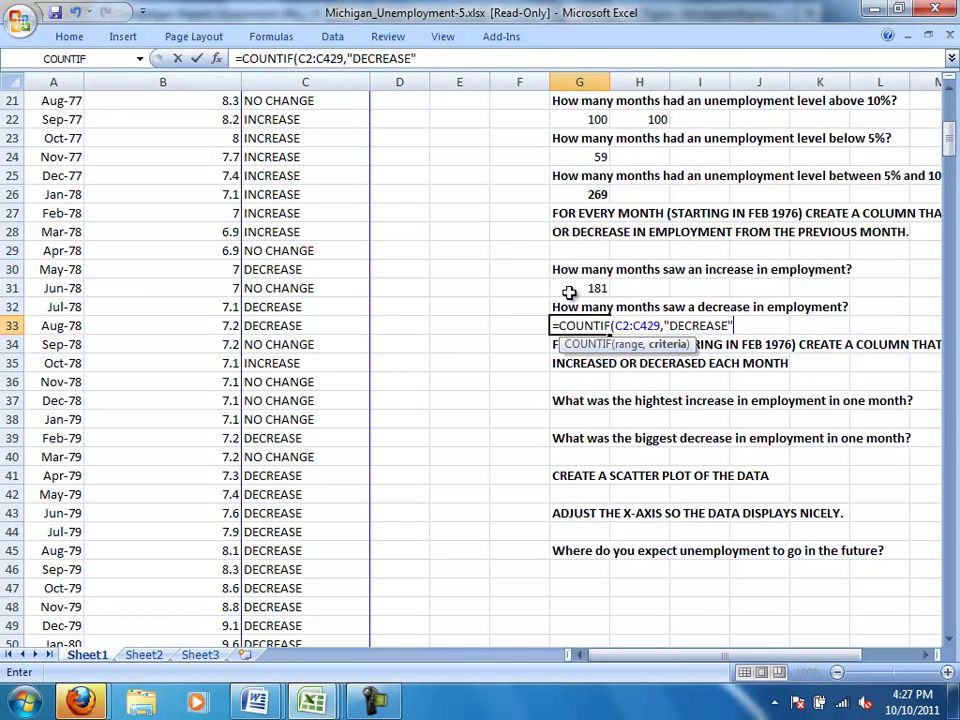
text())
key(Return)
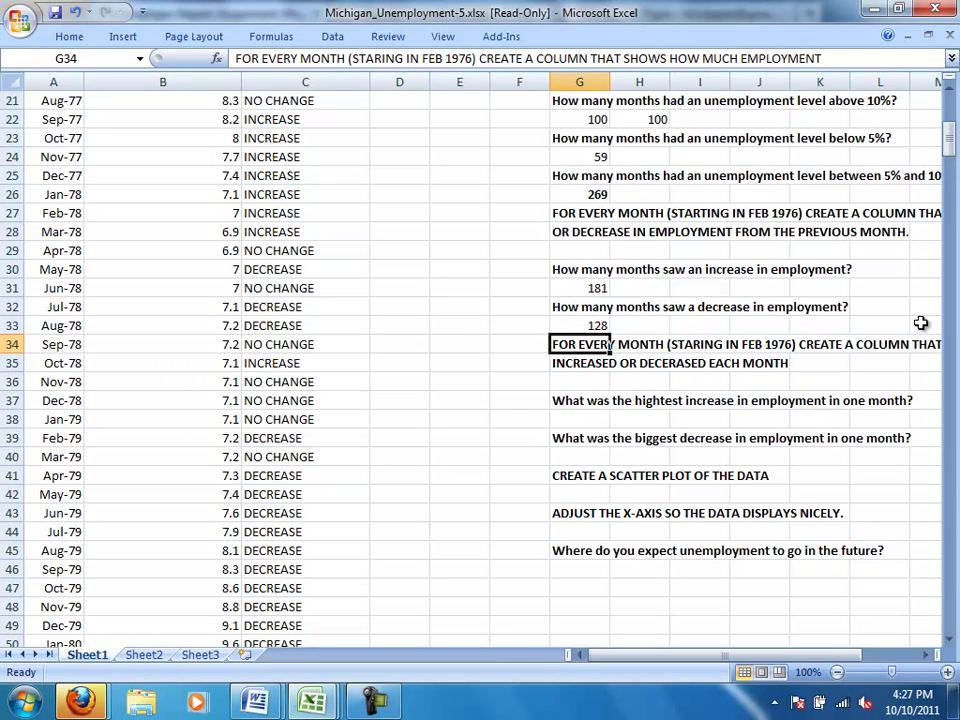
Step: Add the header %Change in D1
drag(944, 150, 945, 85)
click(422, 99)
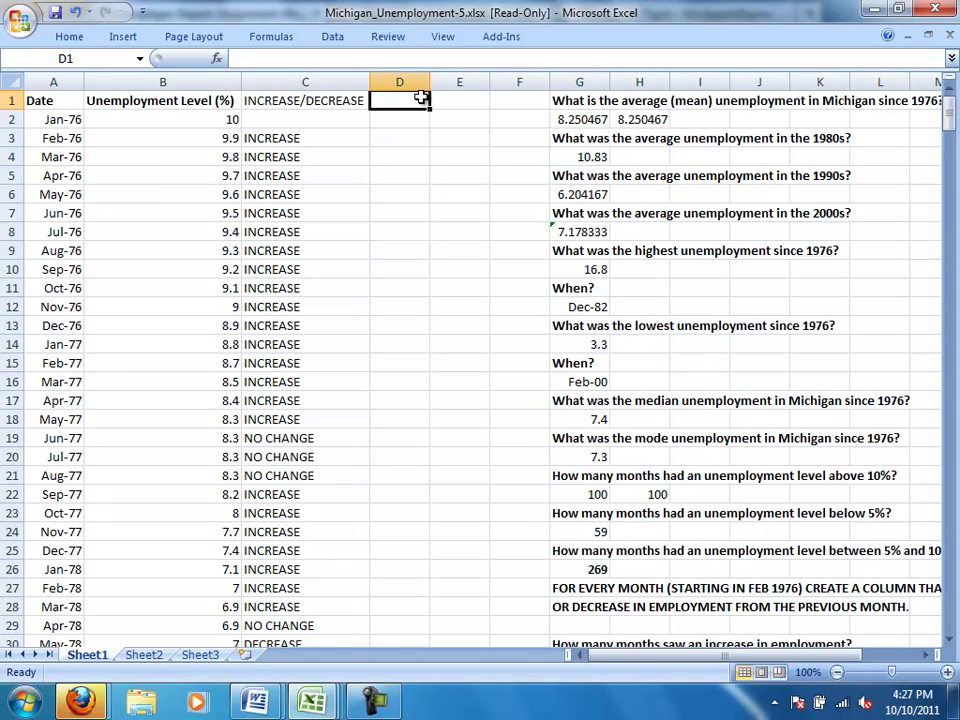
text(%Change)
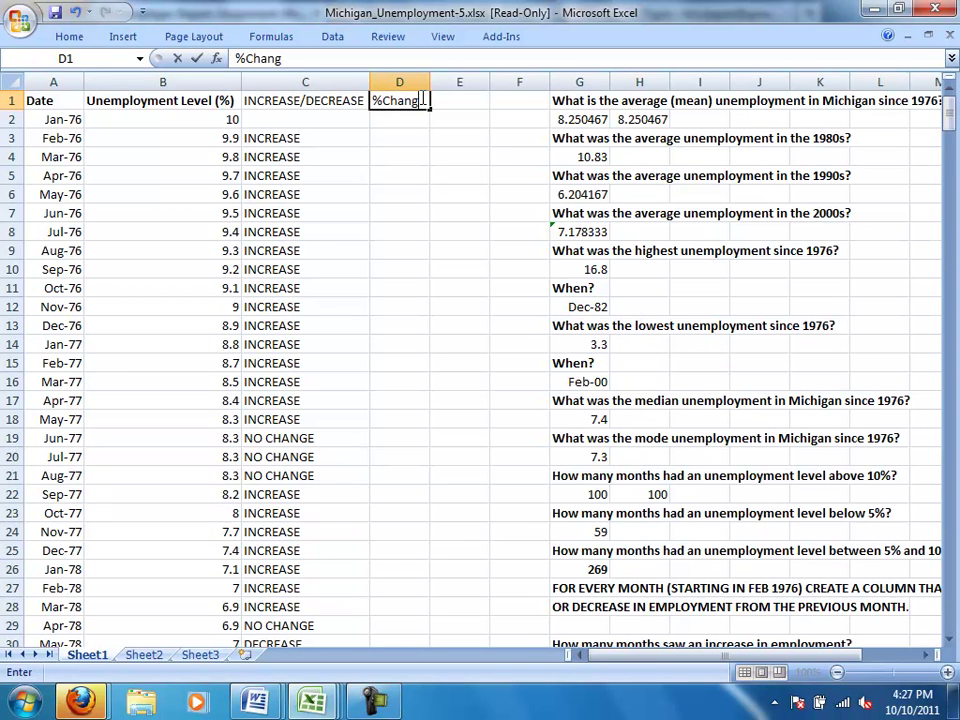
click(403, 133)
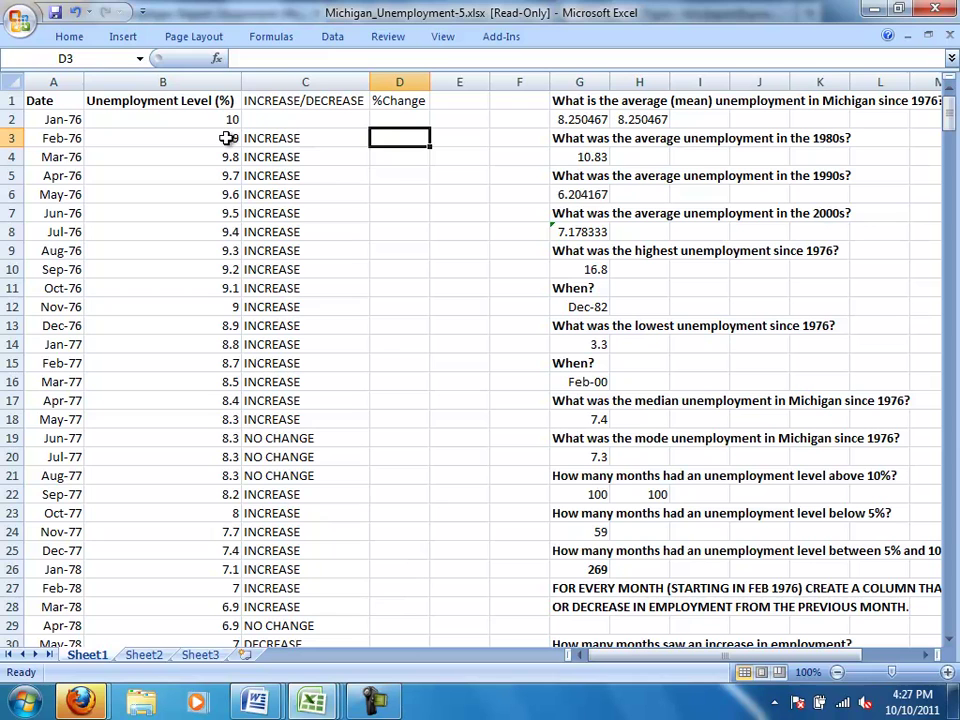
Step: Enter =B2-B3 in D3 and fill it down column D to row 429
text(=)
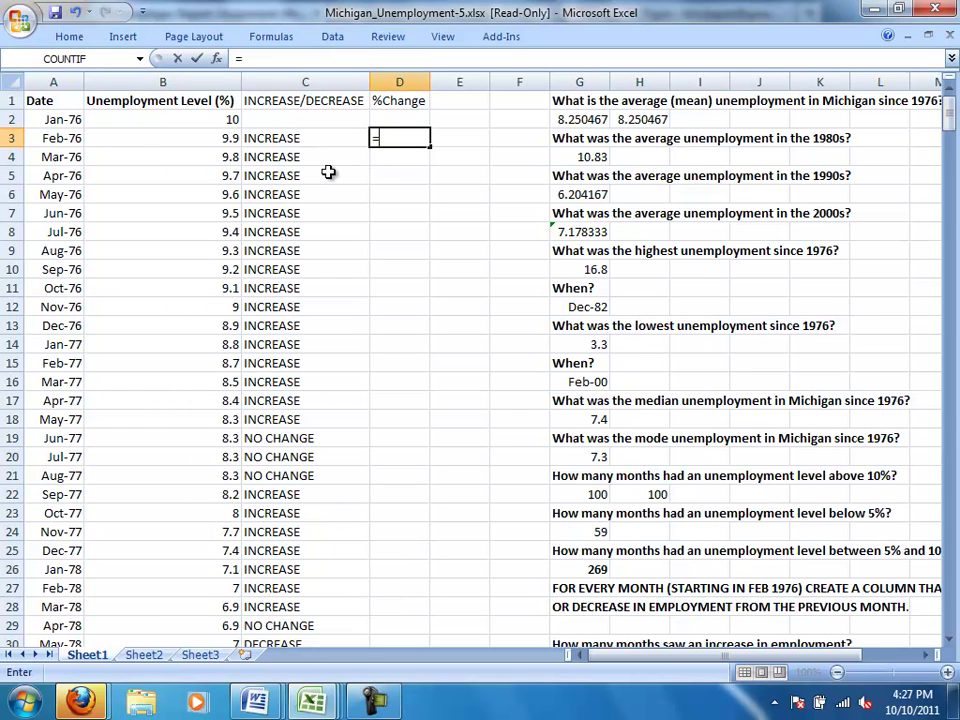
click(228, 119)
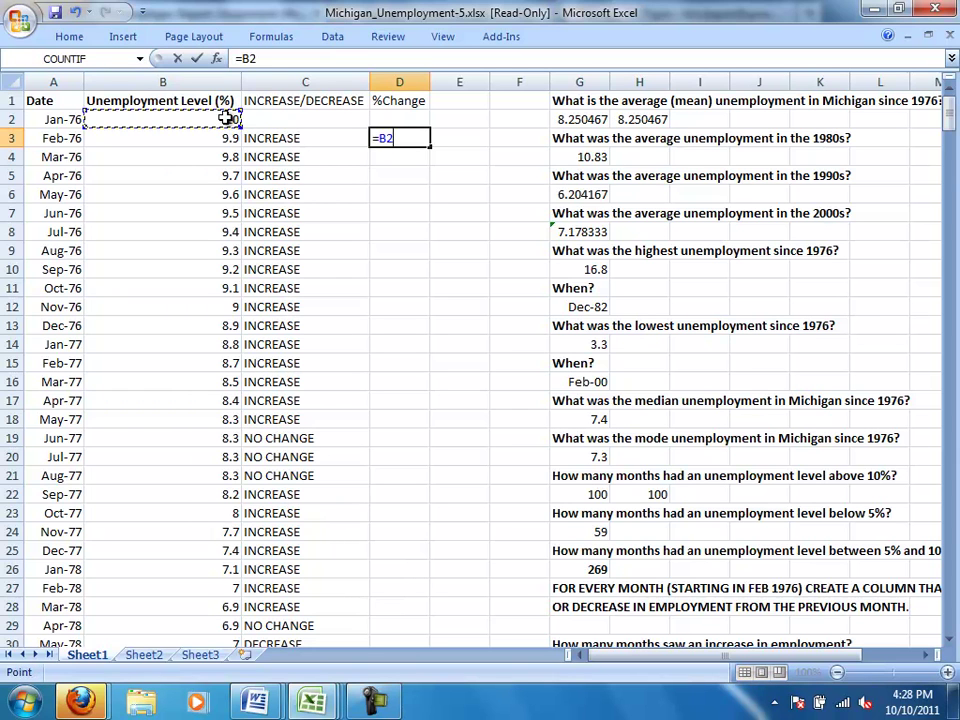
text(-)
click(212, 139)
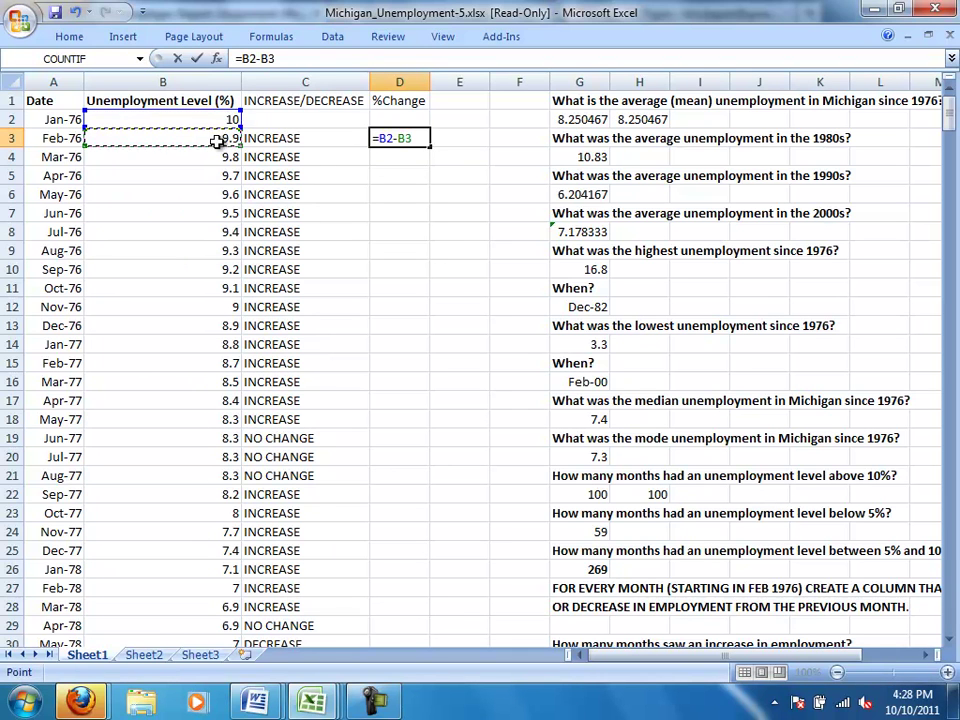
key(Return)
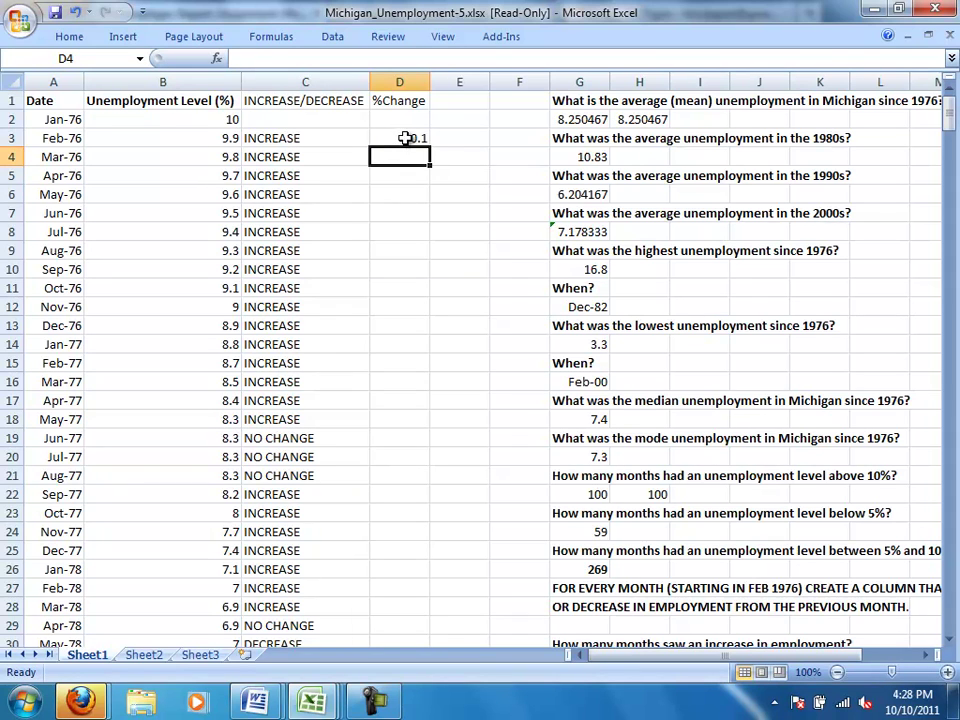
click(406, 138)
drag(435, 145, 425, 591)
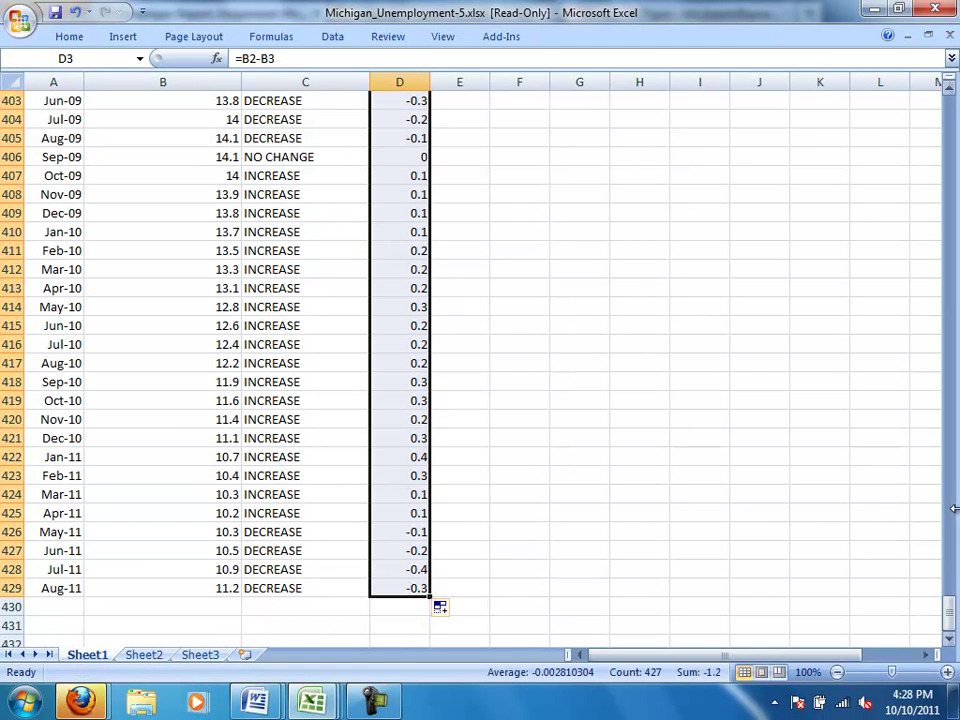
drag(948, 632, 917, 146)
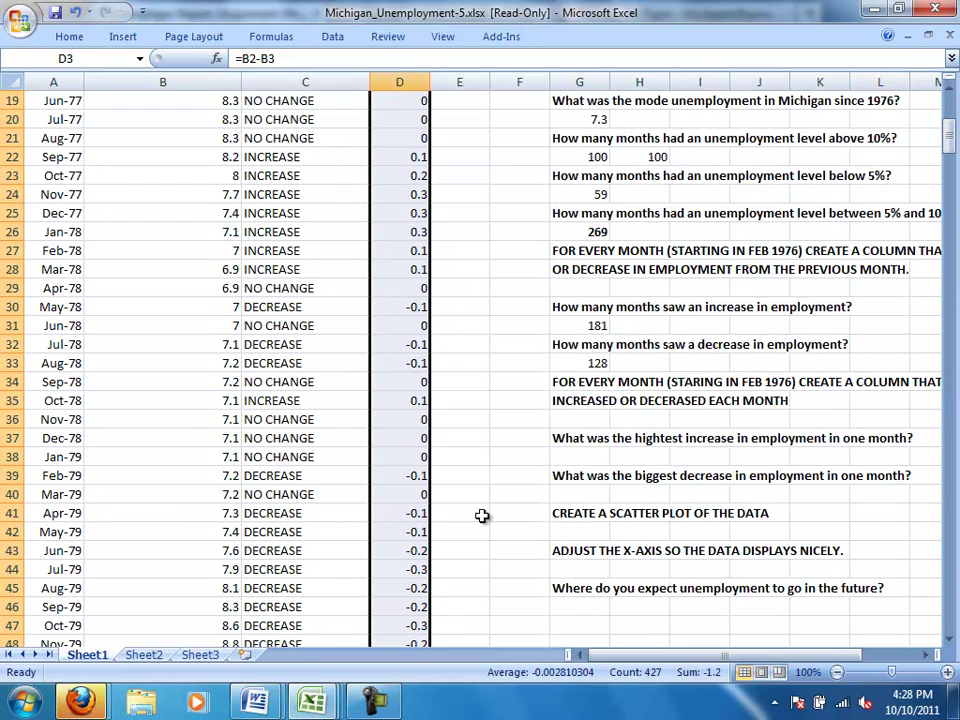
Step: Enter =MAX(D2:D429) in G38, giving the highest one-month increase of 0.7
click(580, 458)
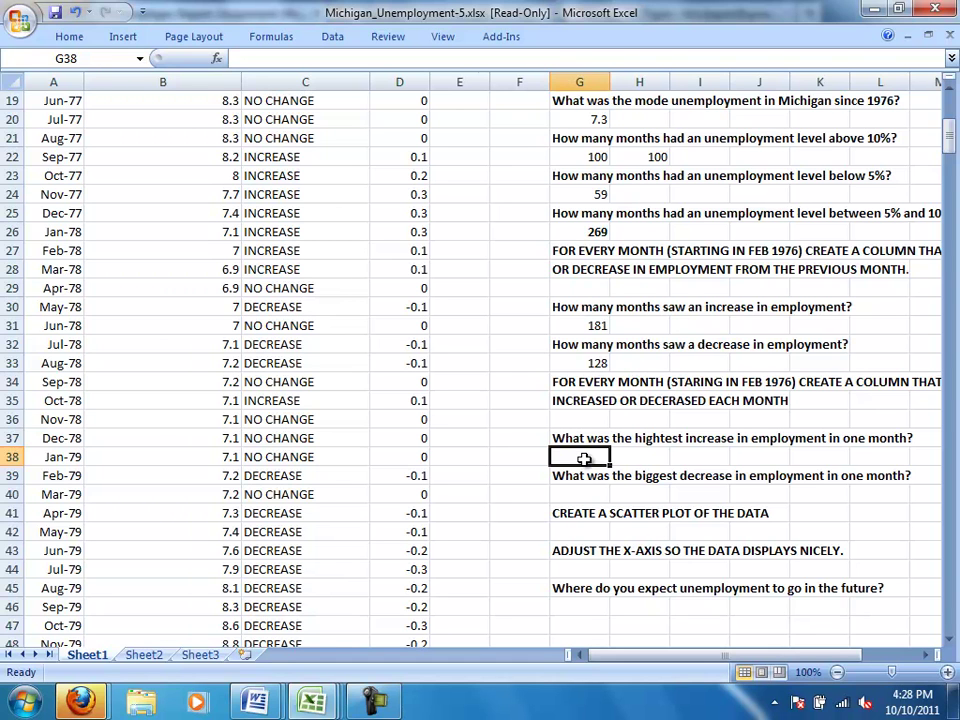
text(=)
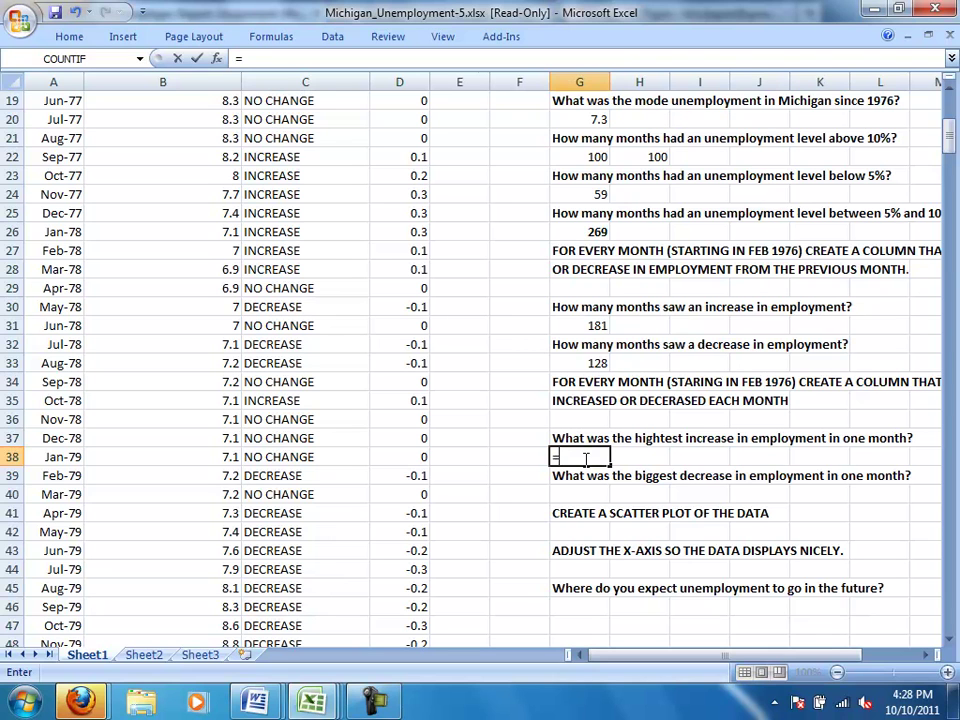
text(MA)
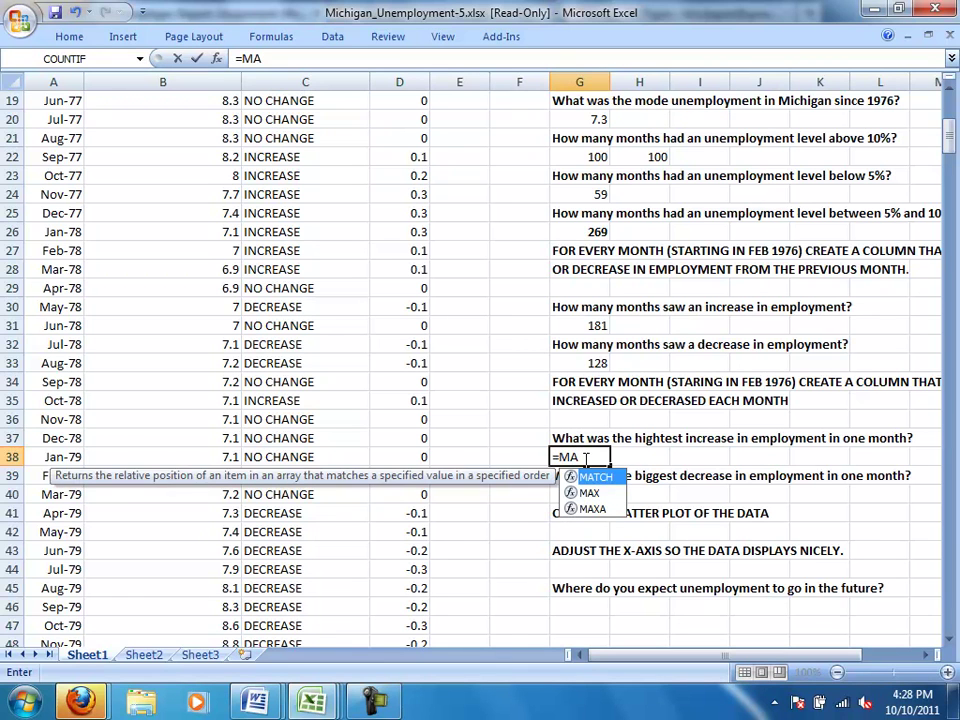
text(X()
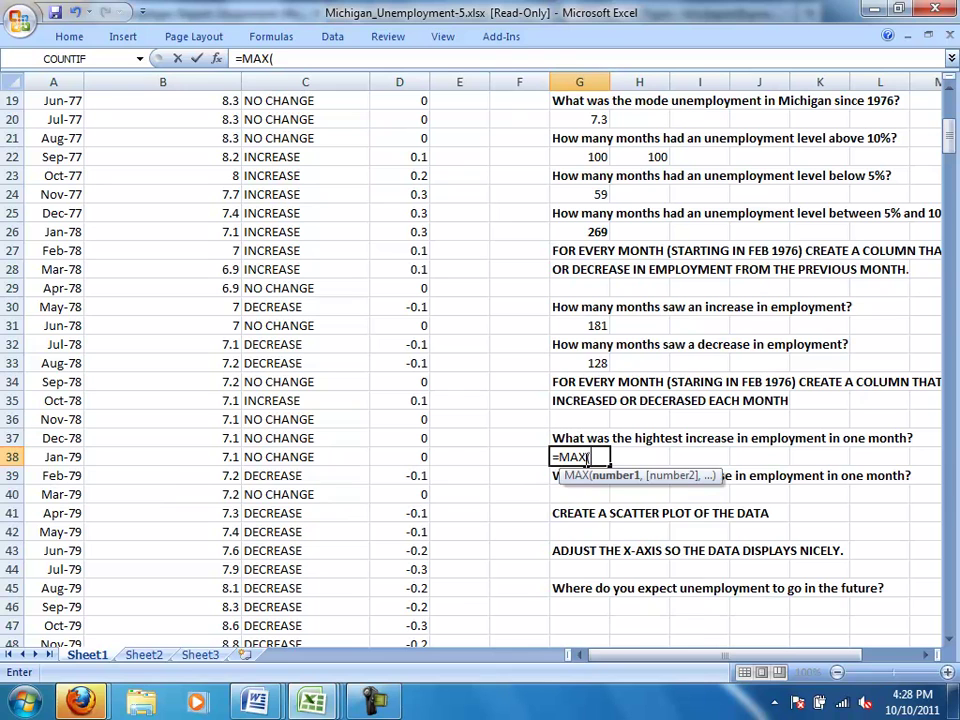
text(D2:D429)
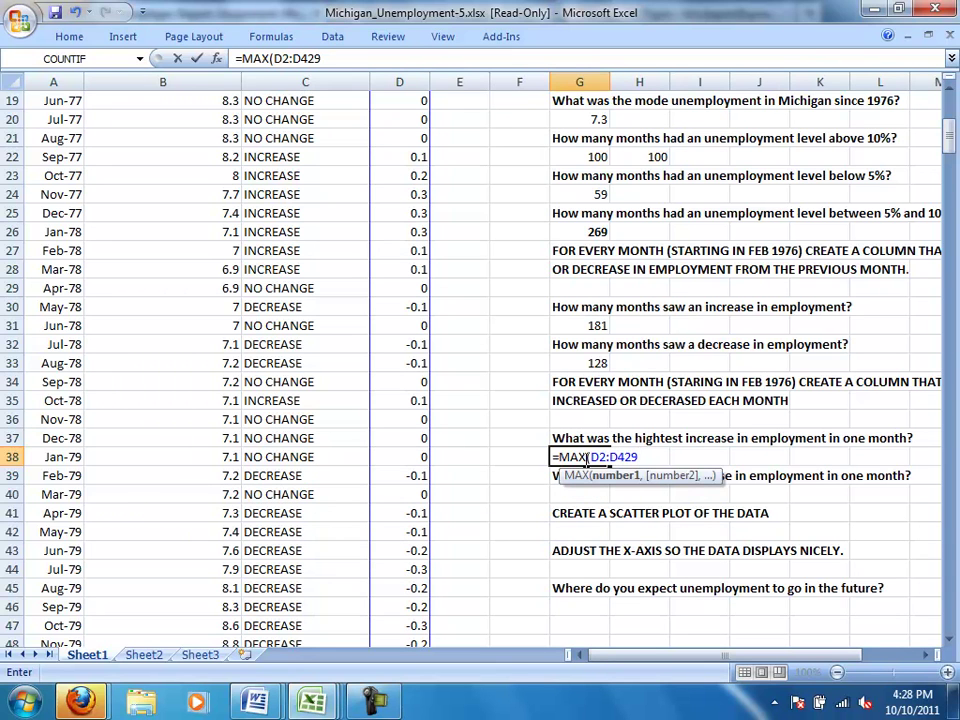
text())
key(Return)
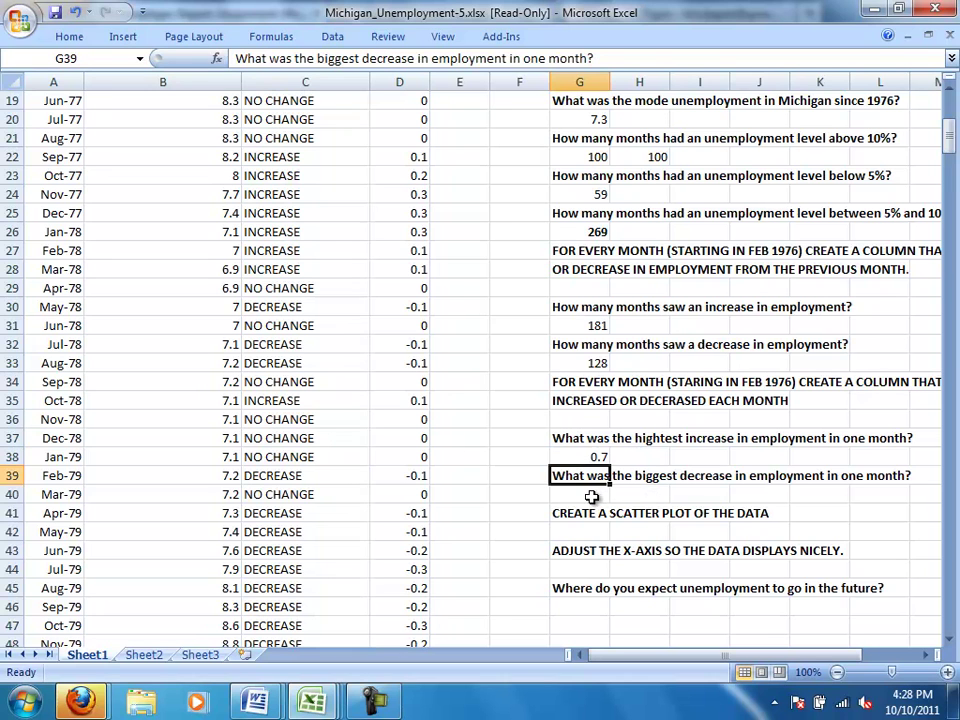
Step: Enter =MIN(D2:D429) in G40, giving the biggest one-month decrease of -0.9
click(591, 497)
text(=)
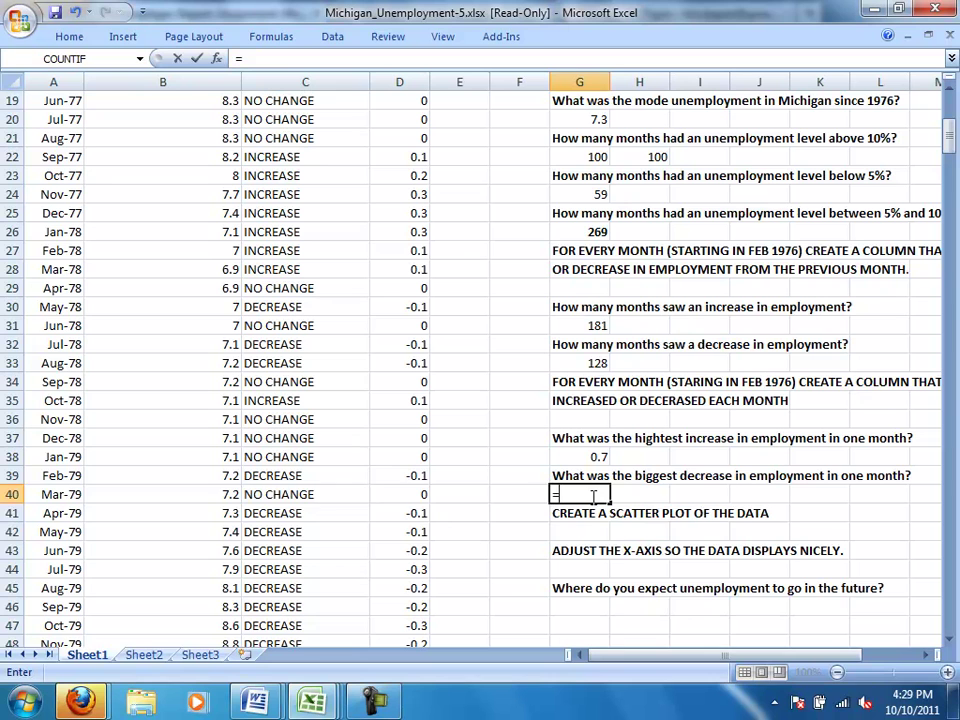
text(MIN)
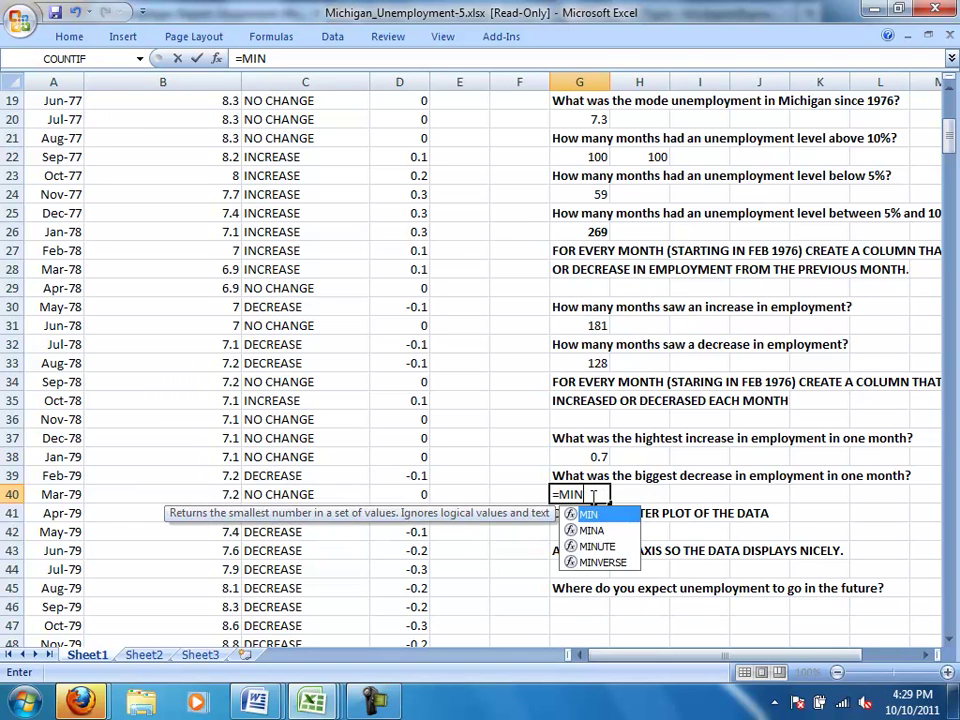
text(()
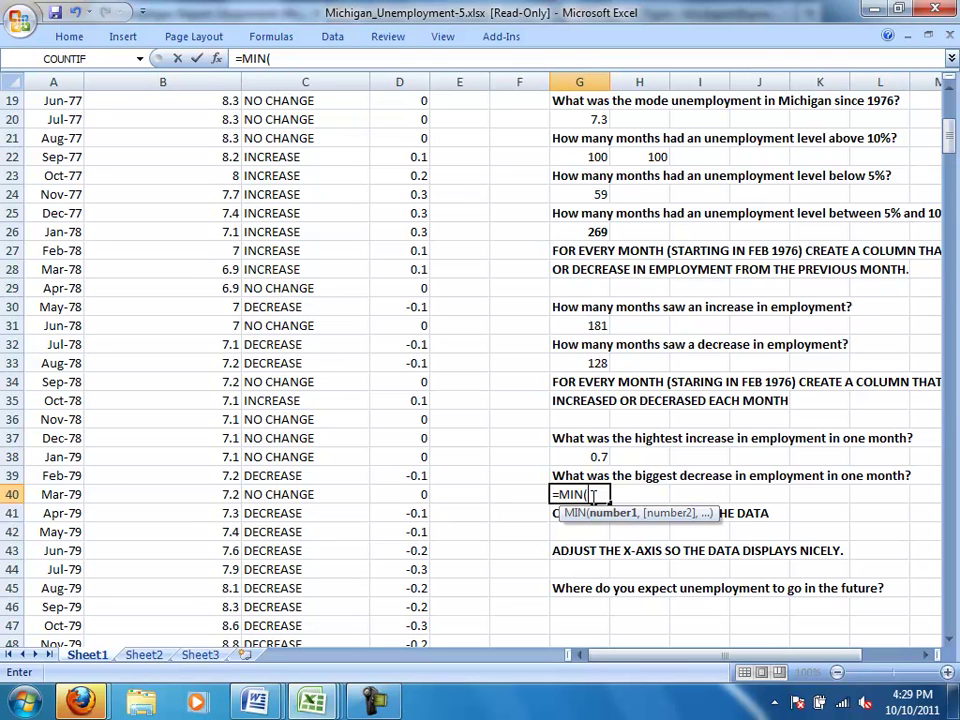
text(D2:D429)
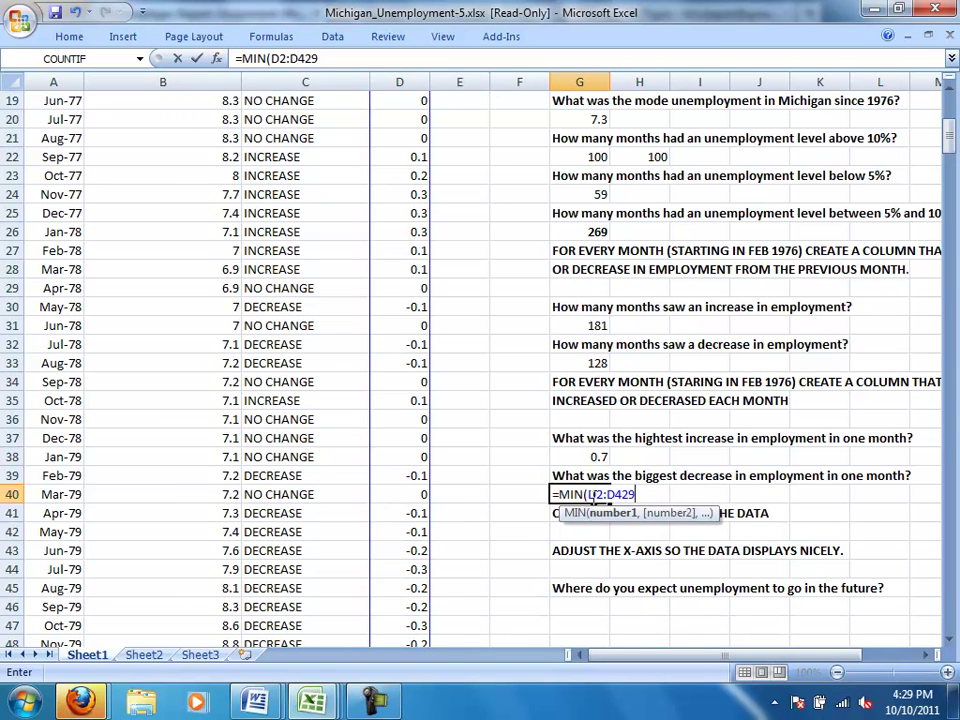
key(Return)
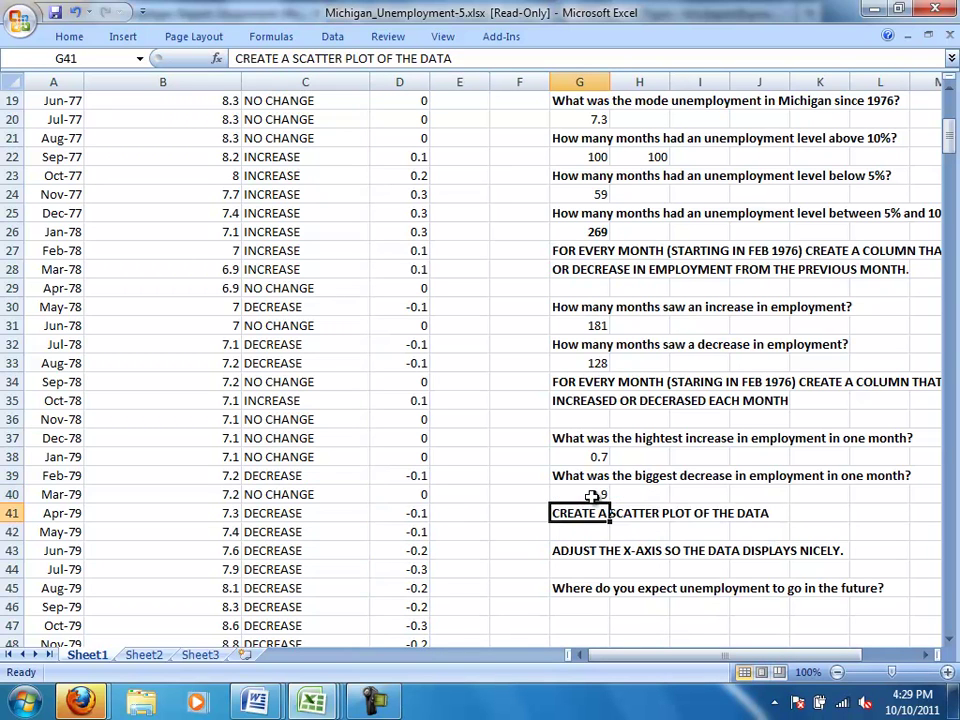
key(Return)
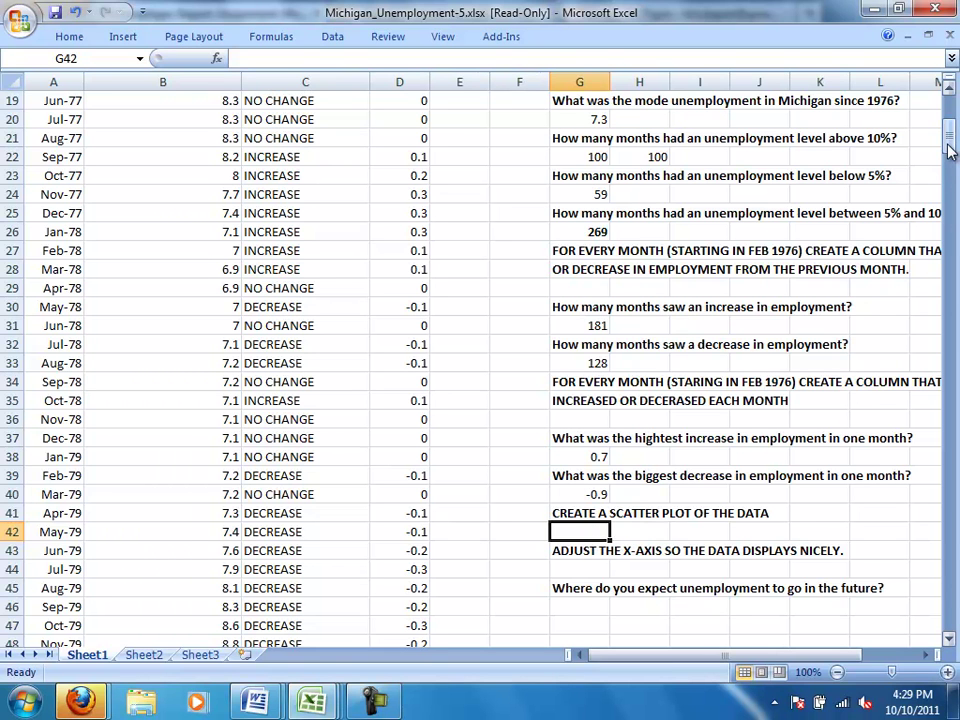
Step: Select the date and level columns A:B and insert a markers-only scatter chart
drag(950, 146, 950, 126)
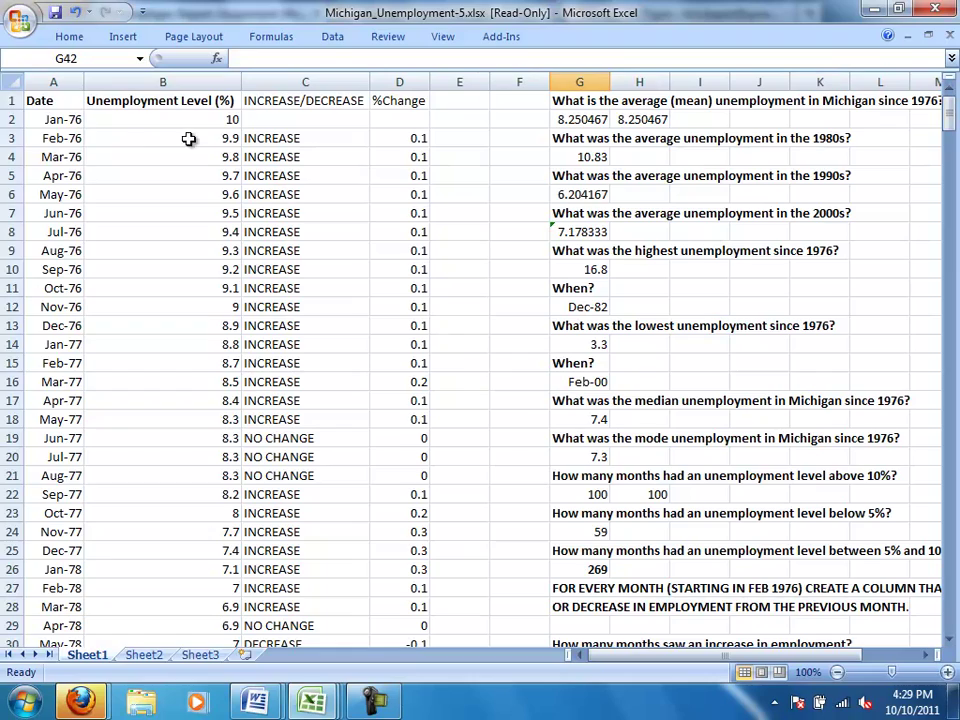
drag(66, 101, 210, 597)
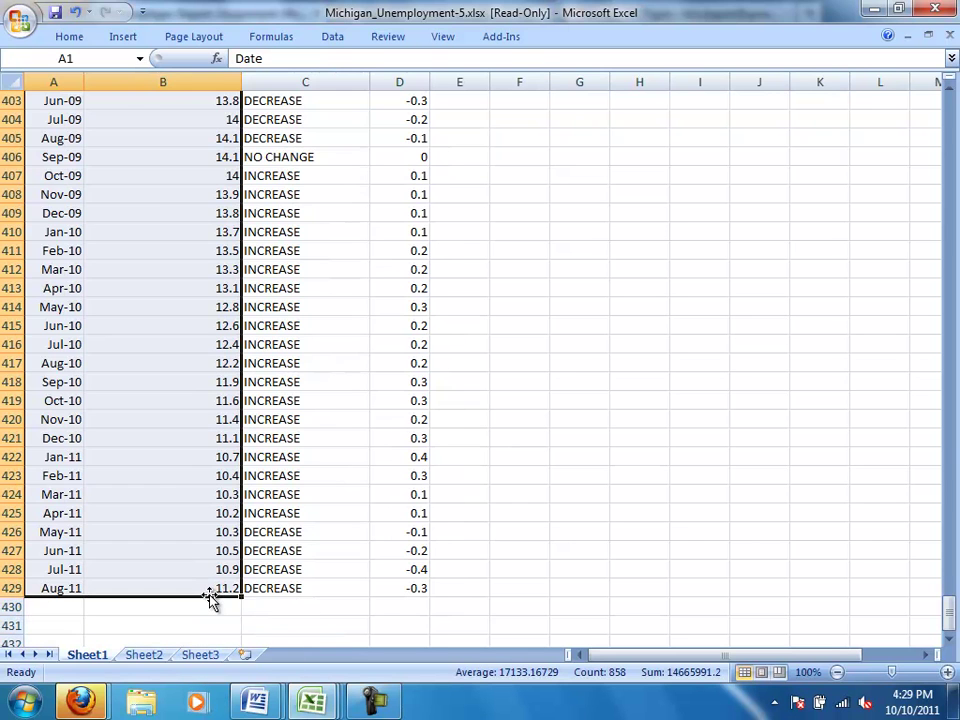
click(125, 40)
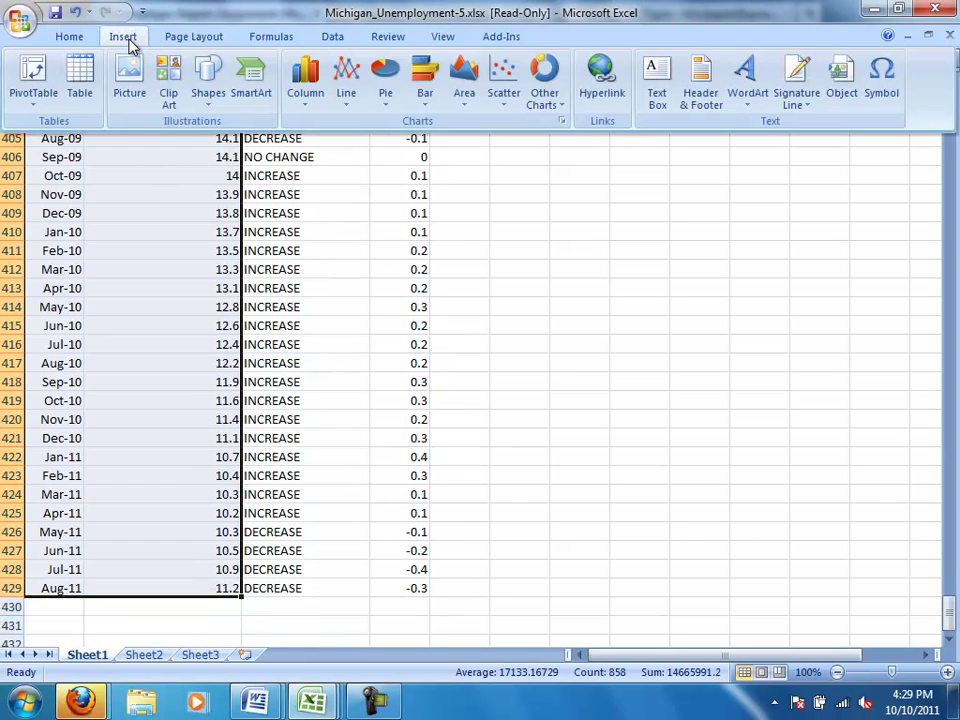
click(506, 100)
click(507, 160)
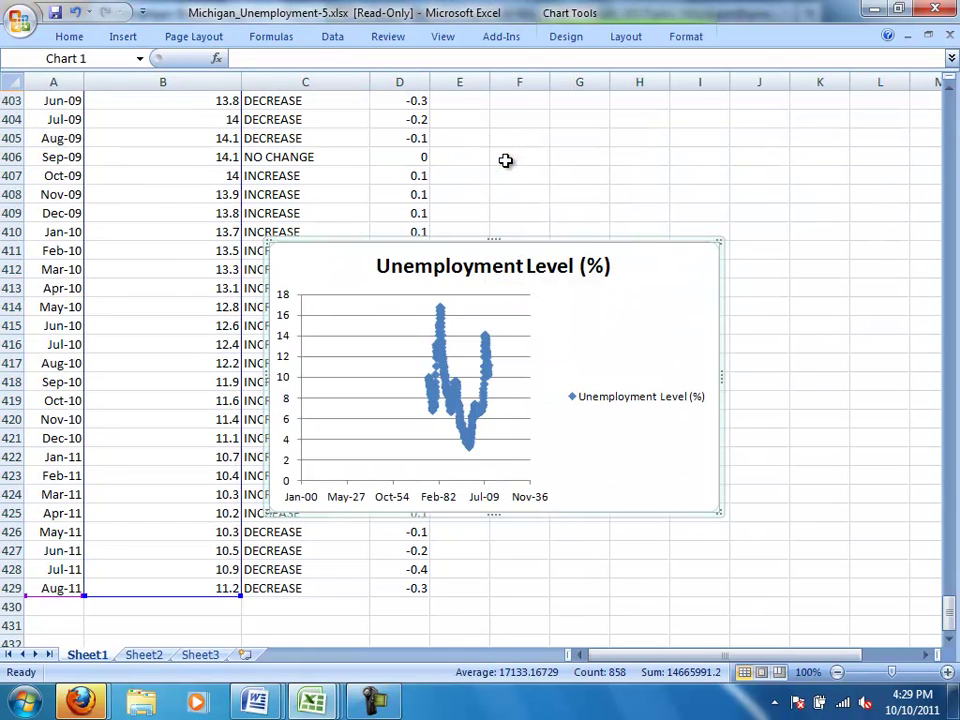
Step: Delete the chart's legend and stretch the chart wider to both the right and left
click(622, 400)
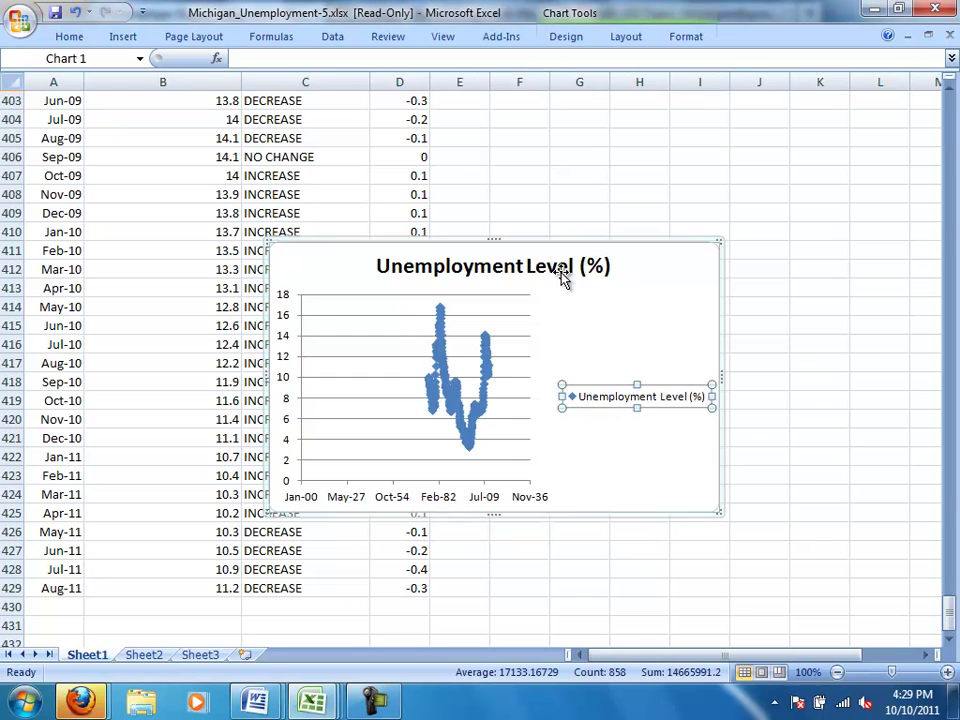
key(Delete)
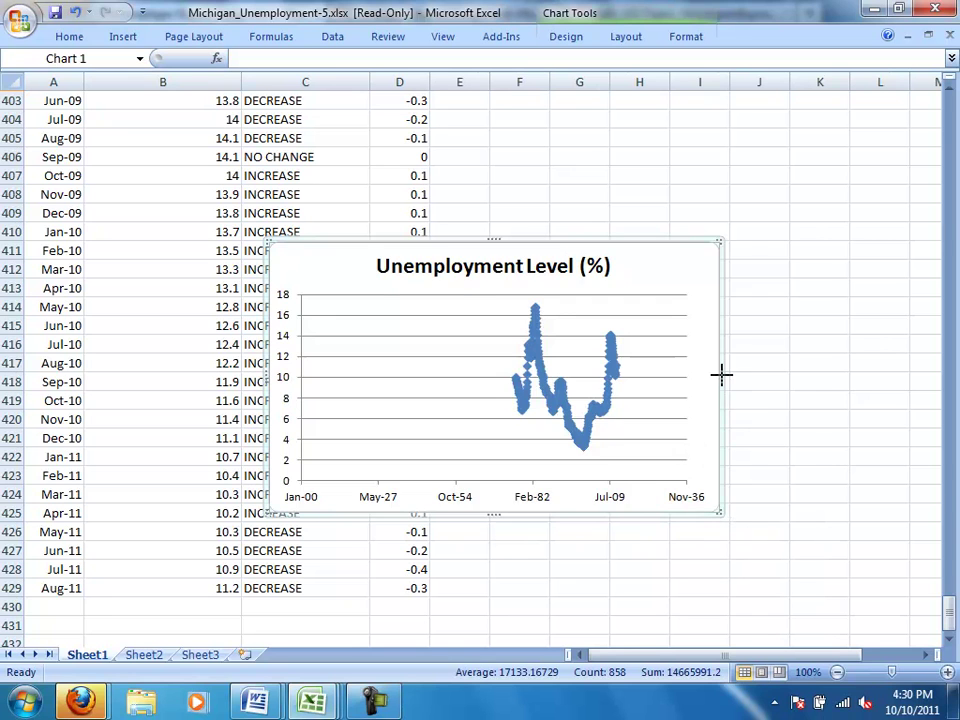
drag(722, 375, 908, 375)
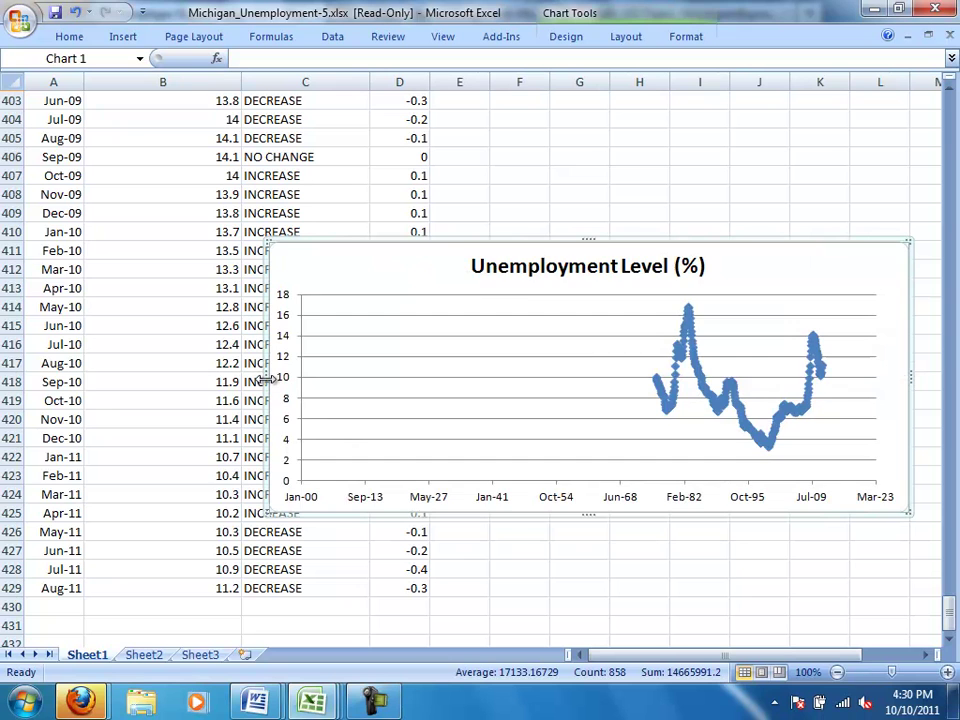
drag(265, 379, 94, 369)
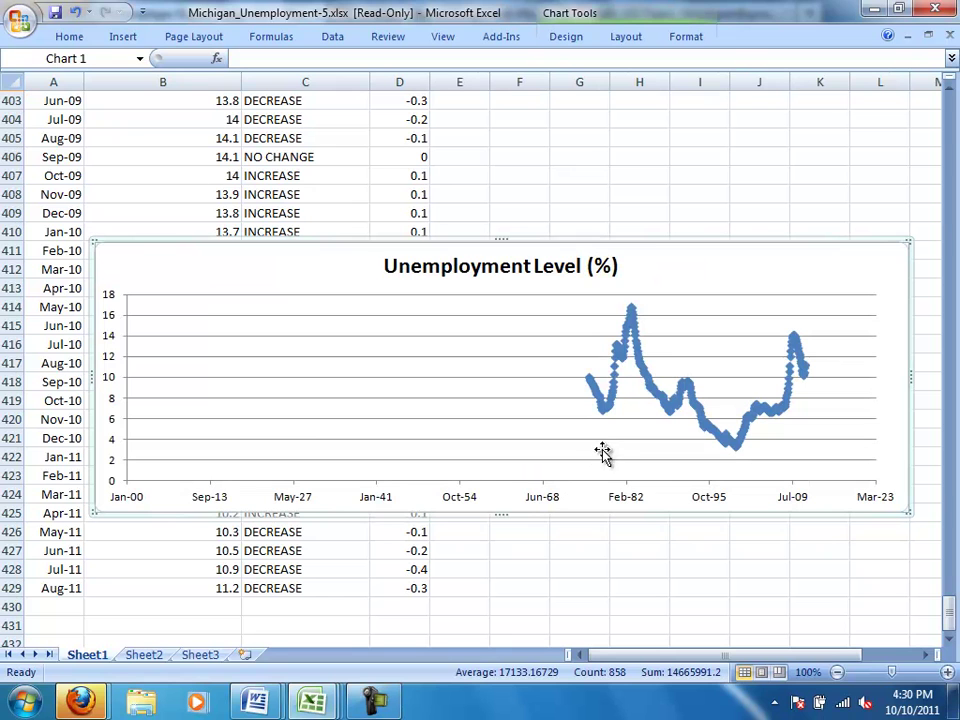
Step: Fix the chart's horizontal date axis minimum at 365 so dates begin at Dec-00
right_click(316, 506)
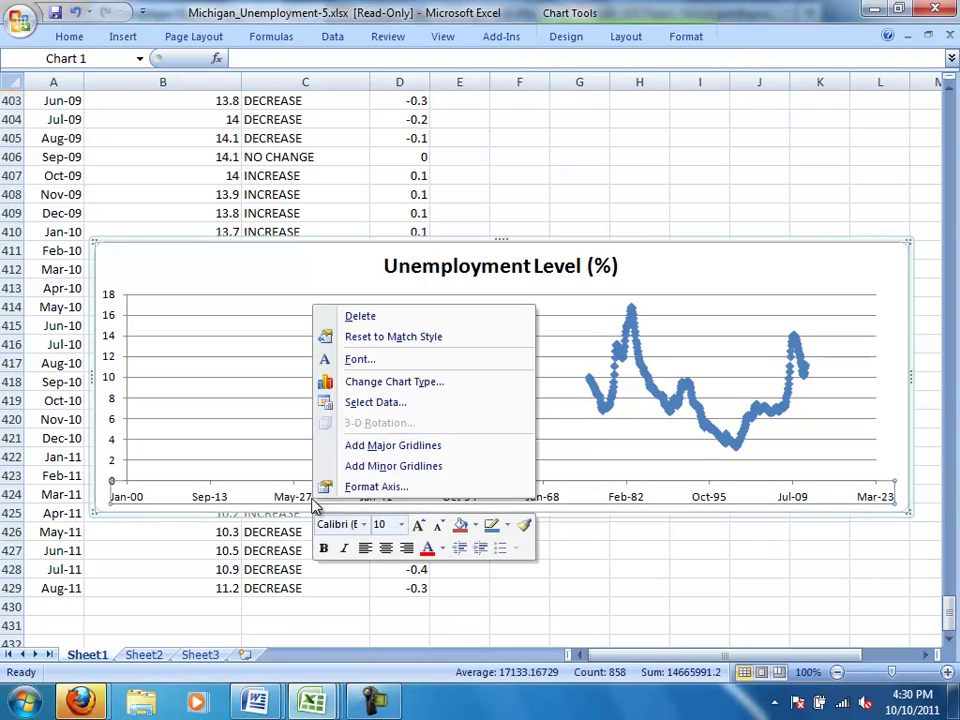
click(358, 487)
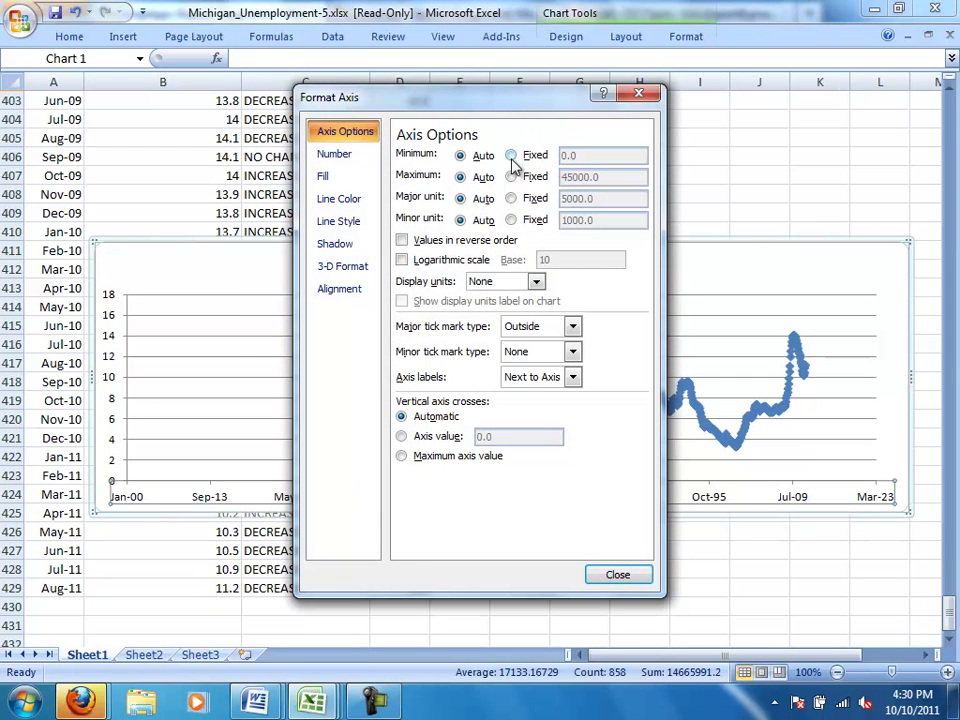
click(511, 156)
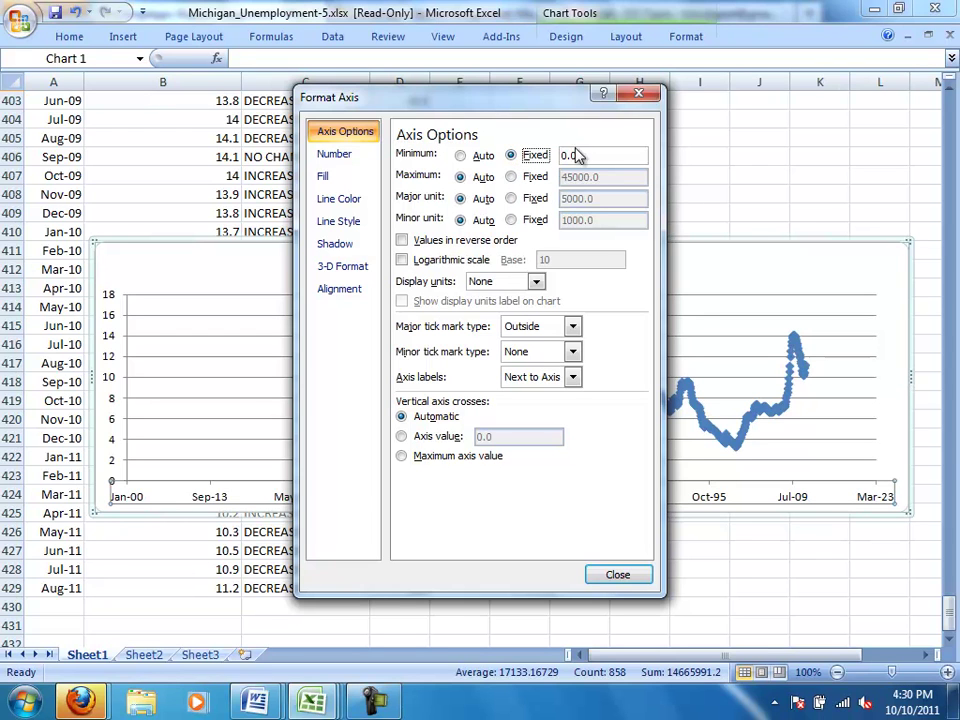
drag(583, 155, 548, 166)
text(365)
click(617, 574)
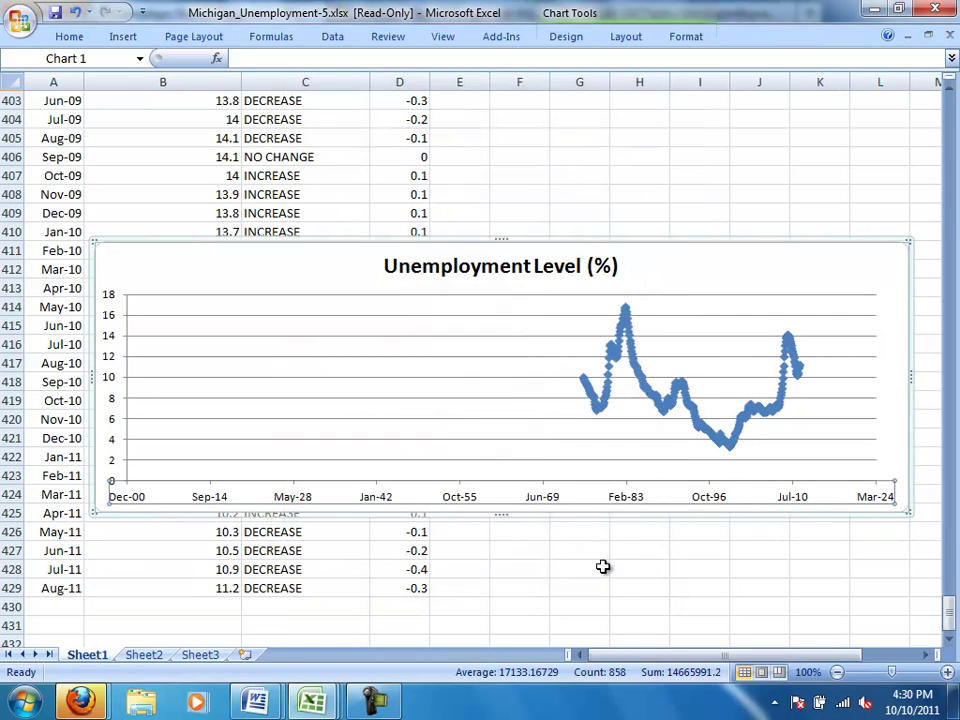
Step: Change the date axis fixed minimum from 365 to 27000 so the axis starts at Dec-73
right_click(154, 497)
click(222, 482)
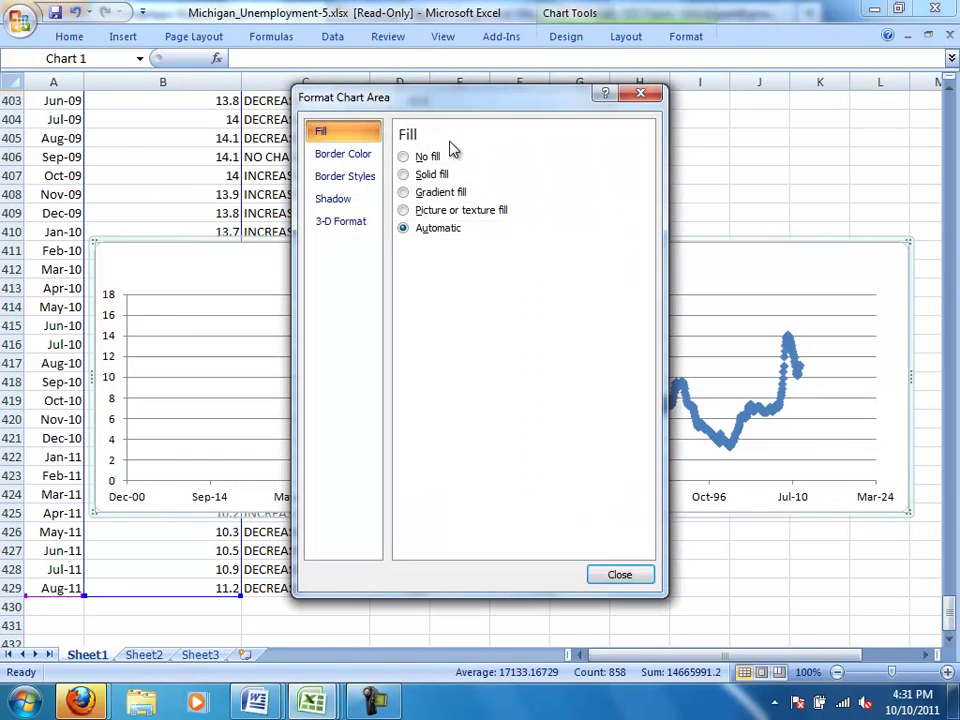
click(619, 576)
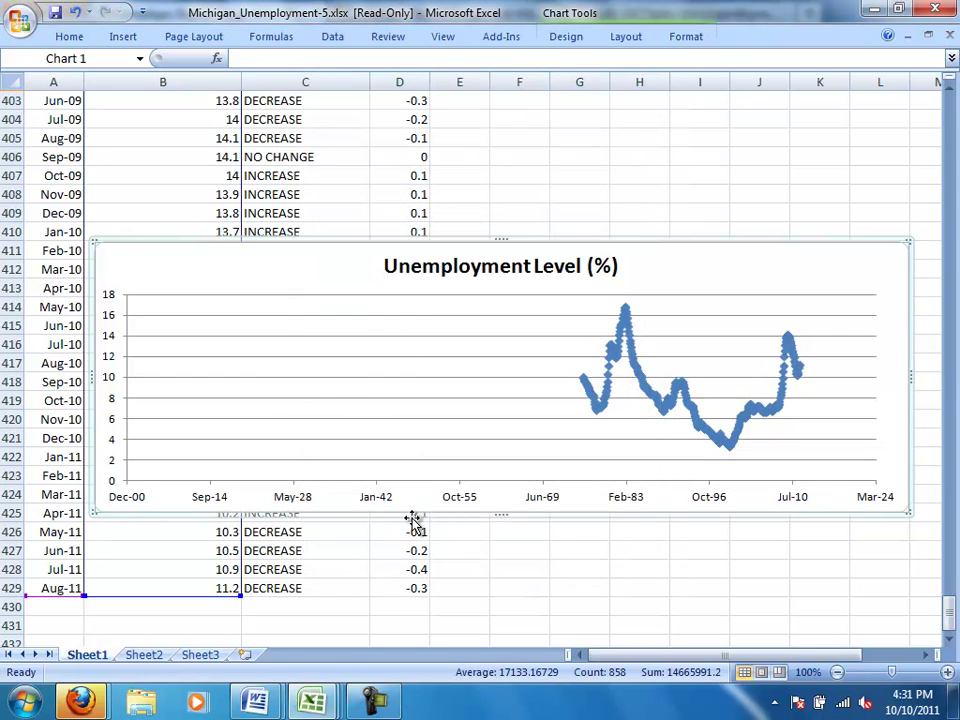
right_click(376, 499)
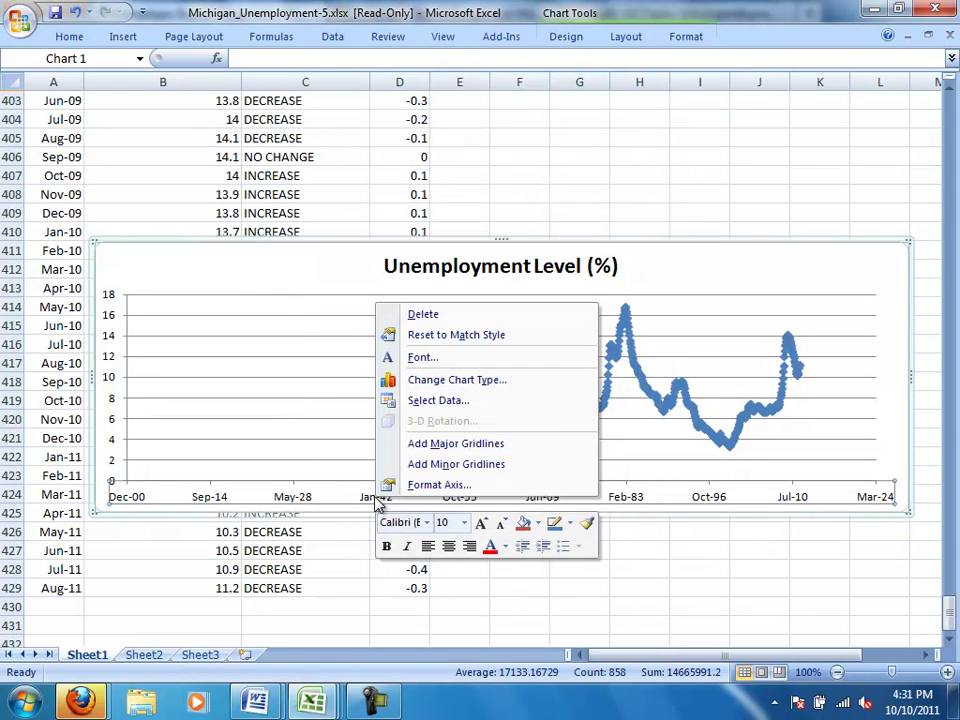
click(427, 487)
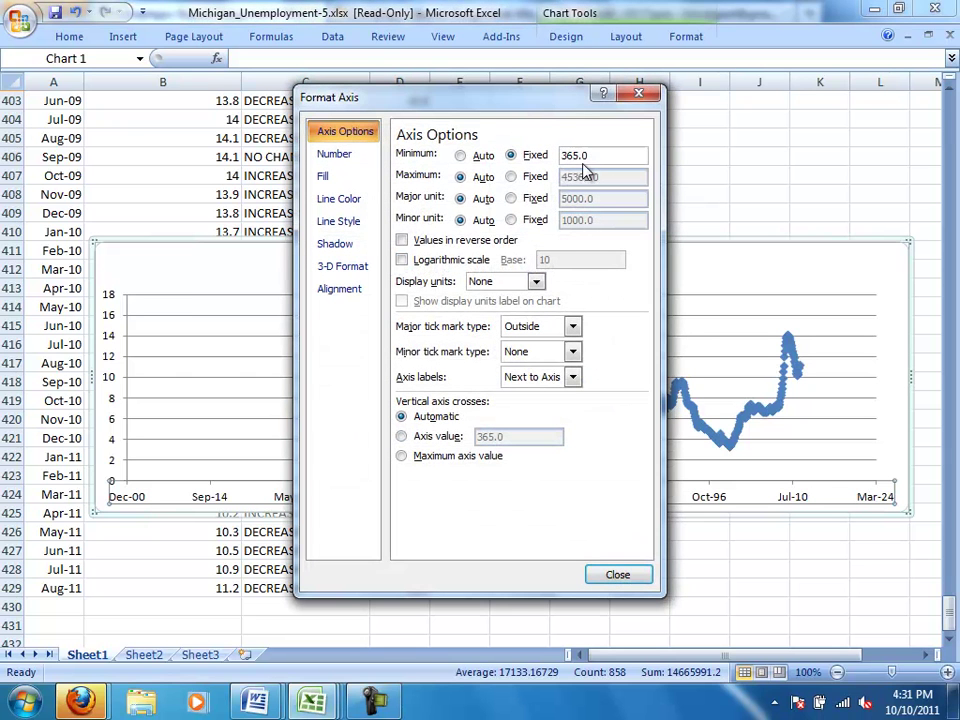
drag(650, 155, 562, 156)
text(2)
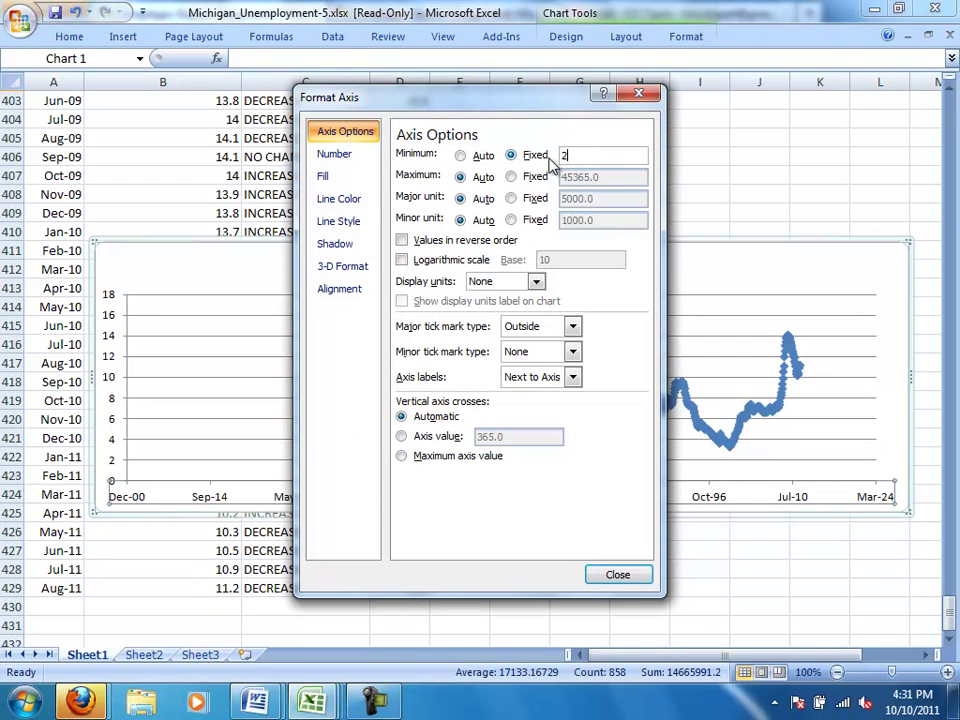
text(7000)
click(618, 577)
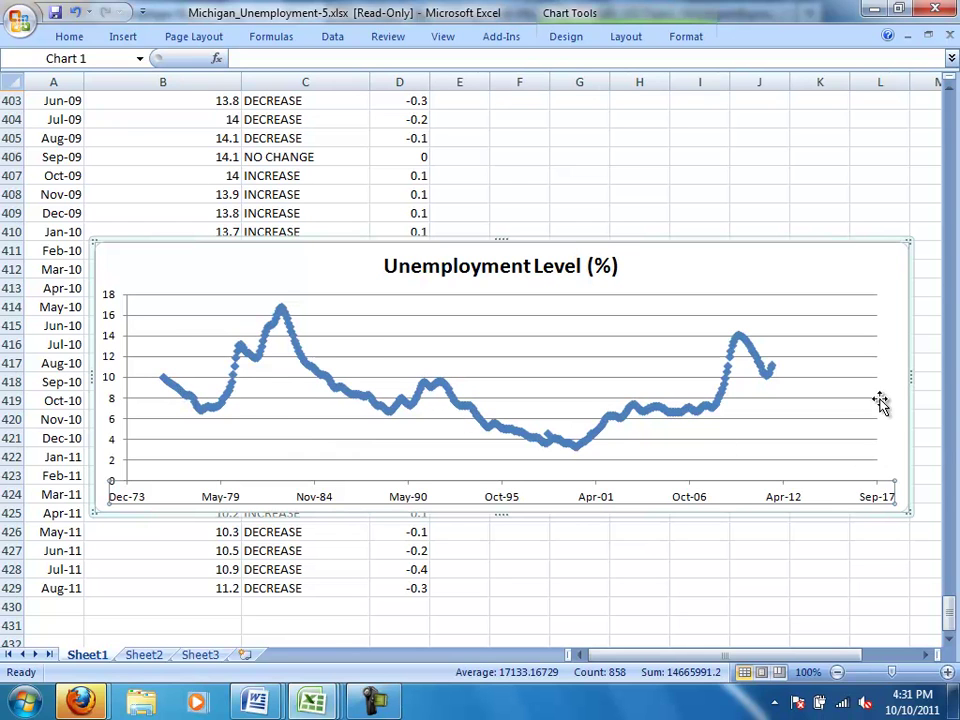
Step: Widen the scatter chart toward column R and scroll to review the Dec-73 to Sep-17 curve
drag(913, 377, 893, 376)
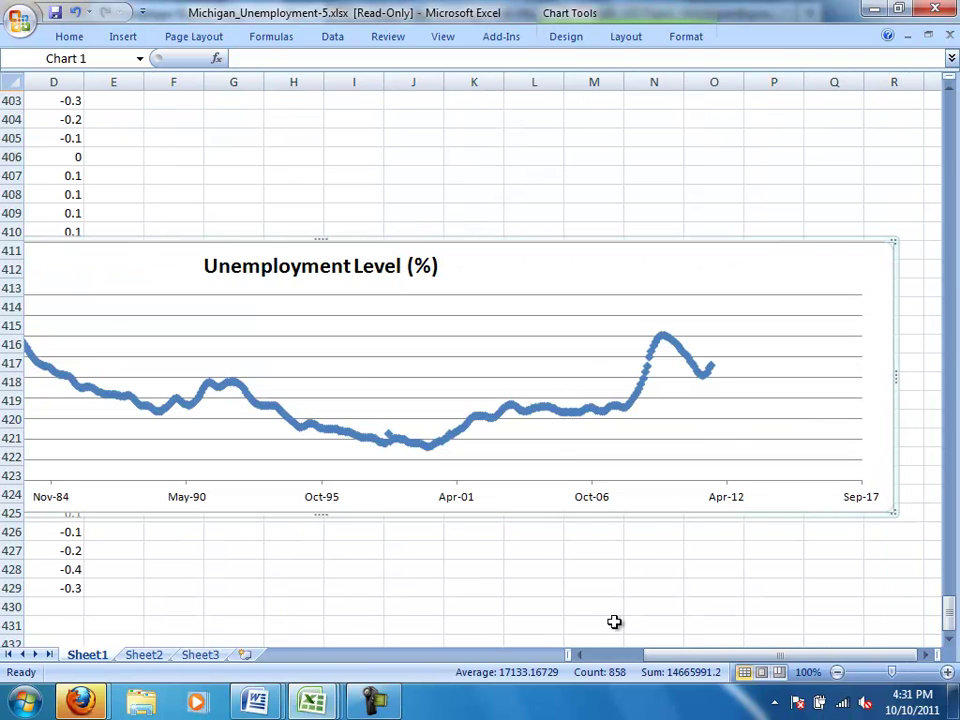
drag(681, 659, 651, 662)
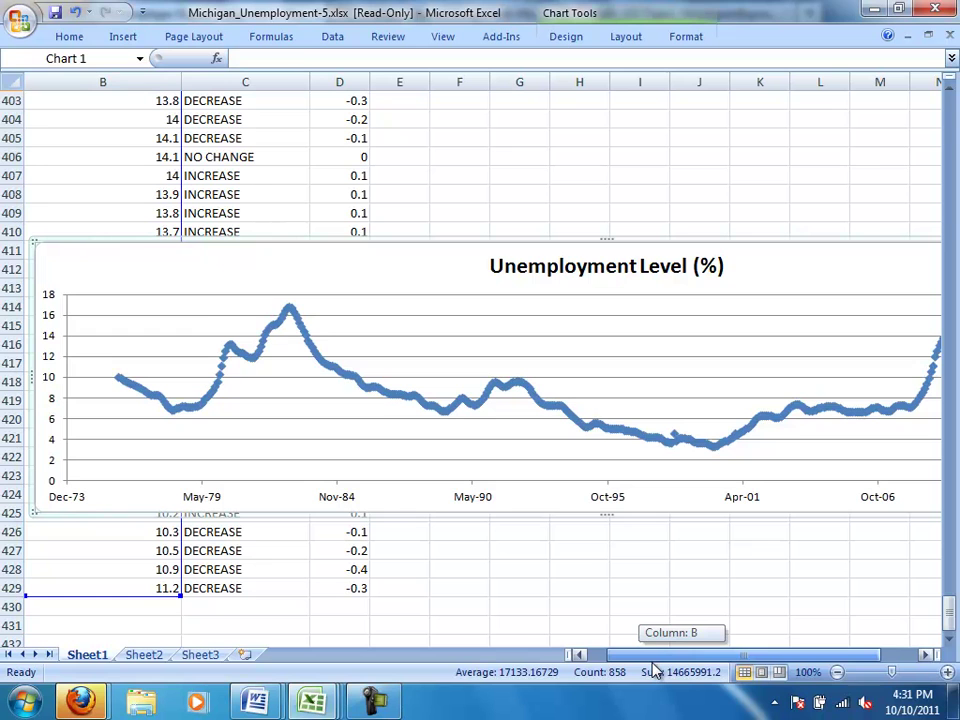
drag(652, 669, 648, 669)
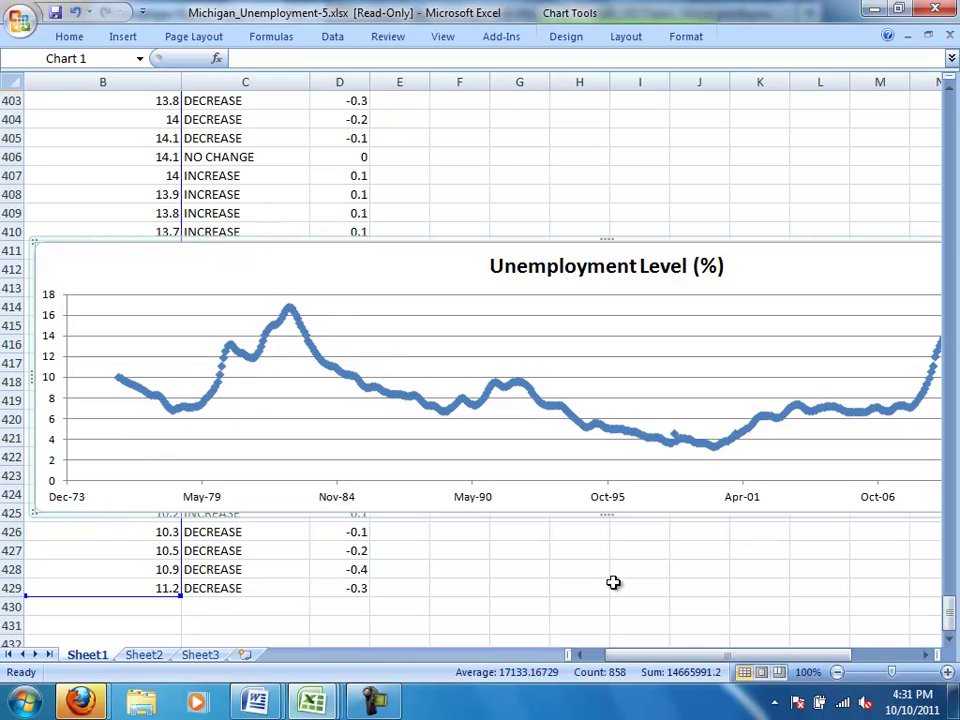
drag(695, 660, 743, 660)
mouse_move(603, 340)
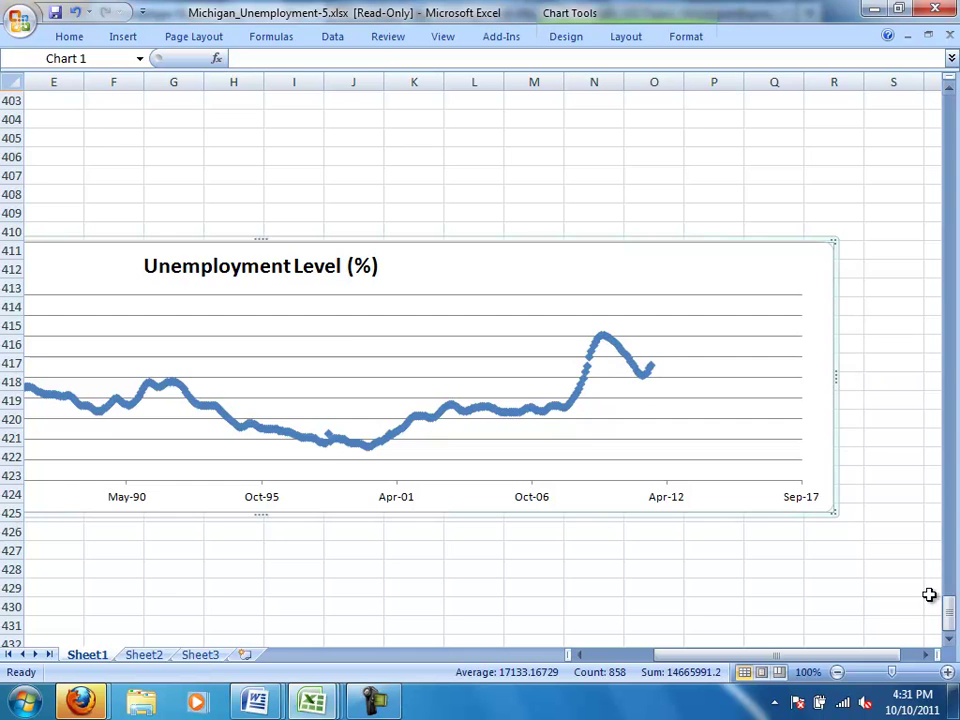
drag(948, 615, 917, 156)
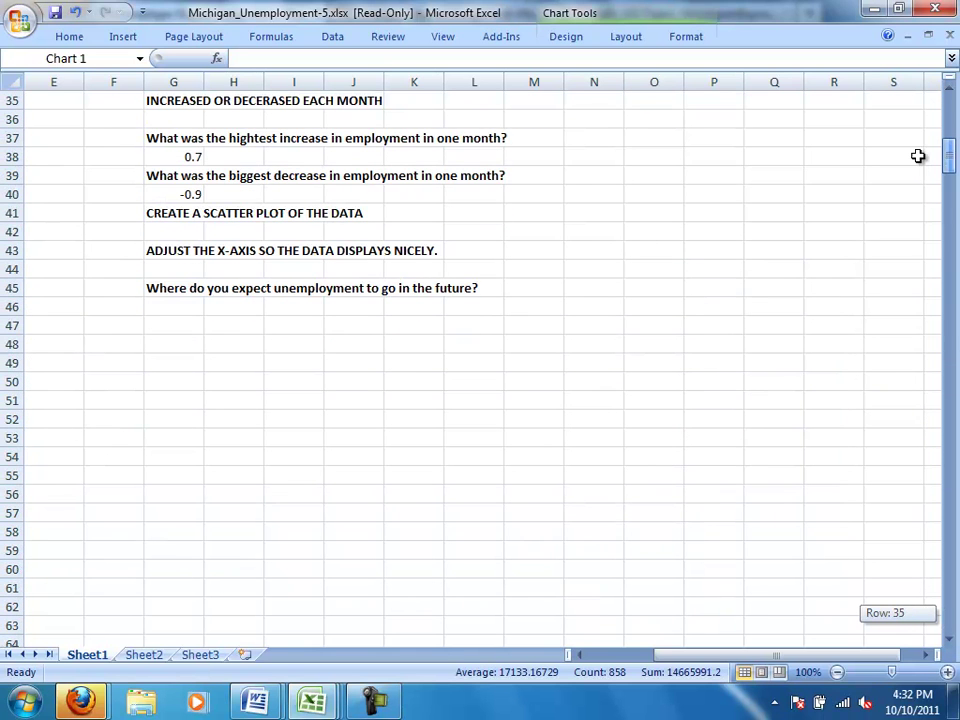
click(187, 306)
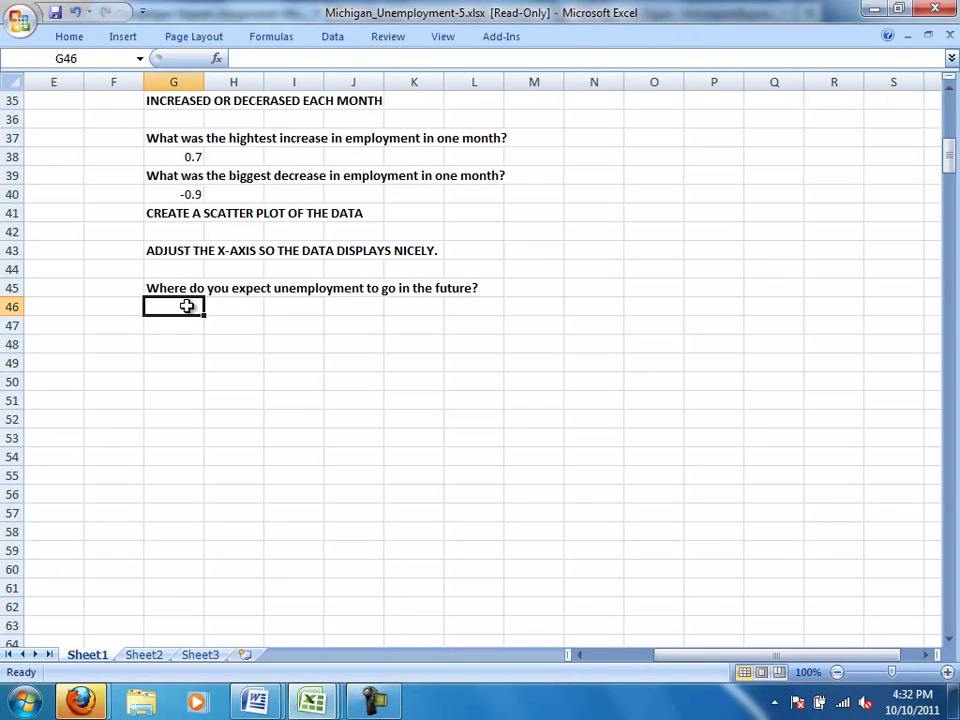